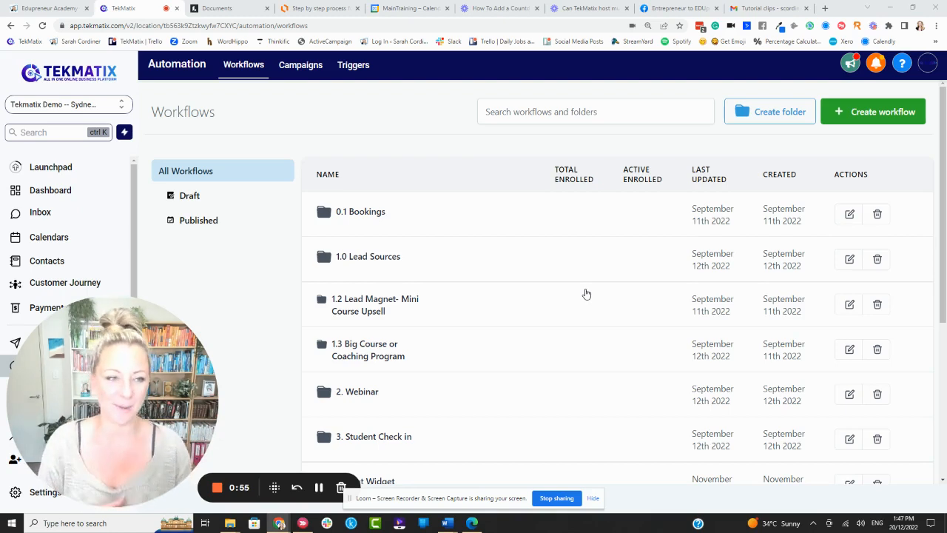
Create a new workflow from scratch and rename it "Countdown to the xyz live event".
left_click(896, 113)
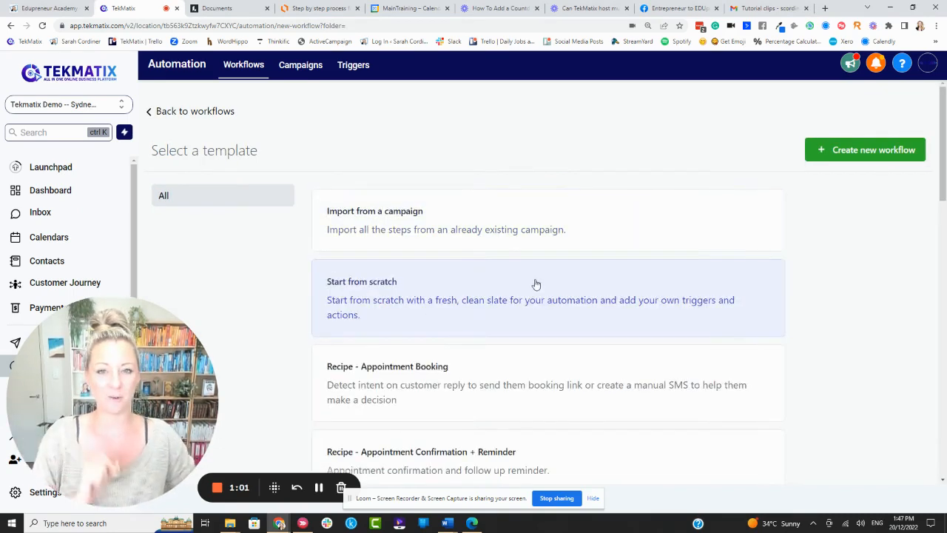
left_click(873, 153)
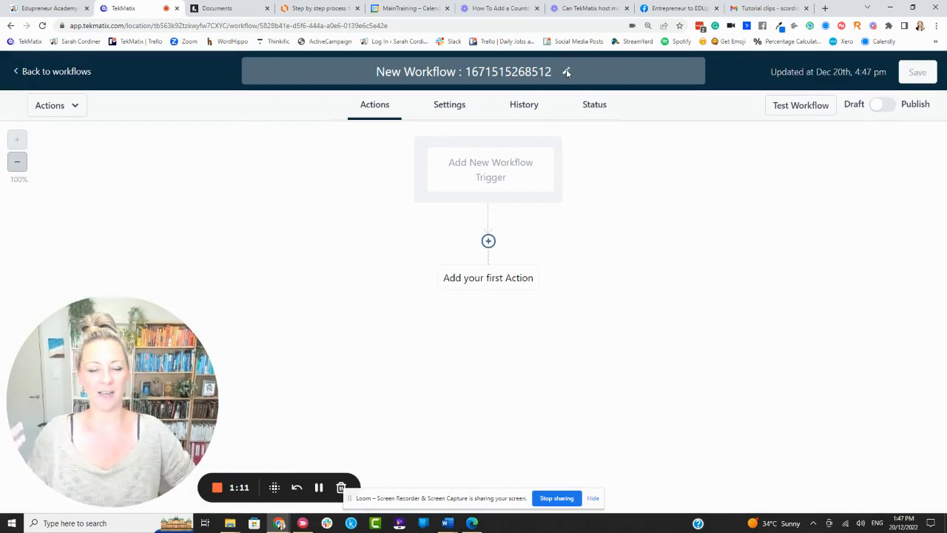
left_click(567, 72)
left_click_drag(552, 72, 376, 72)
key("BackSpace")
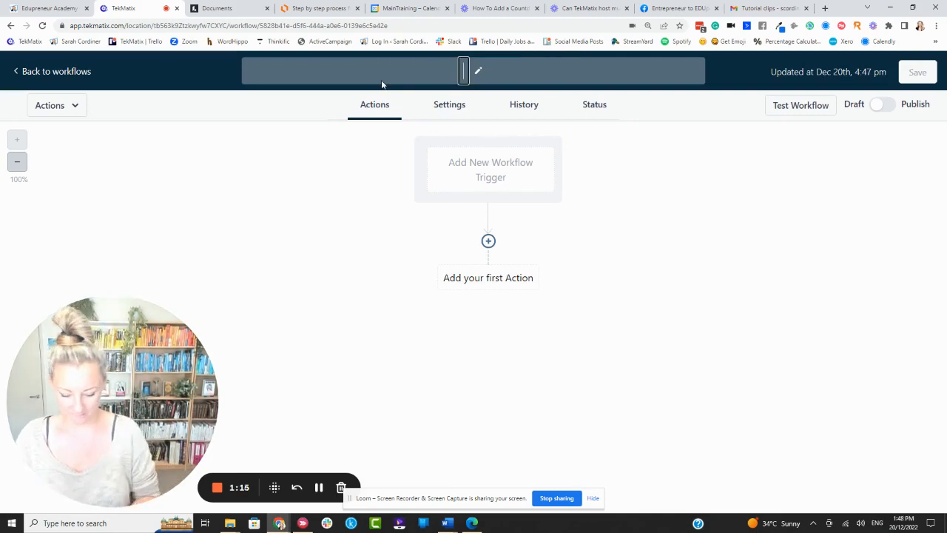
type("Countdown to ")
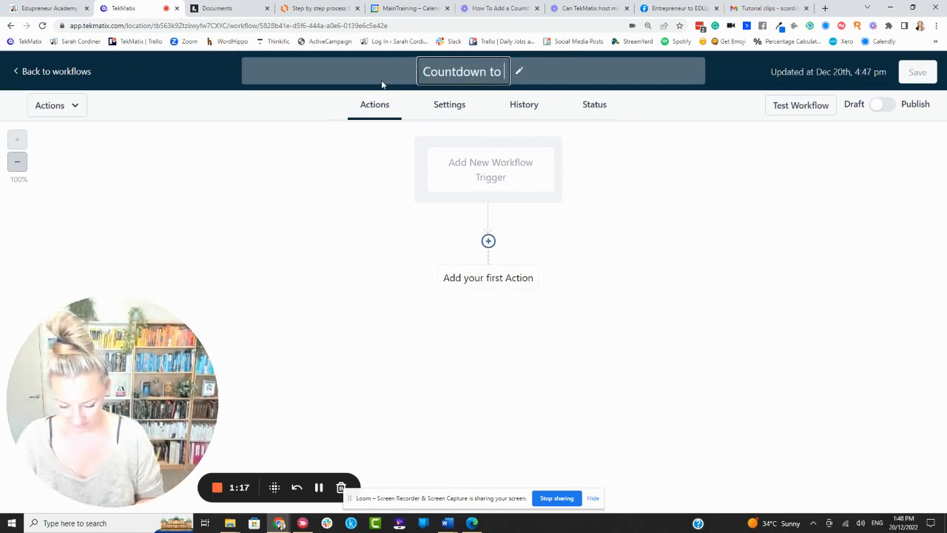
type("the xyz live e")
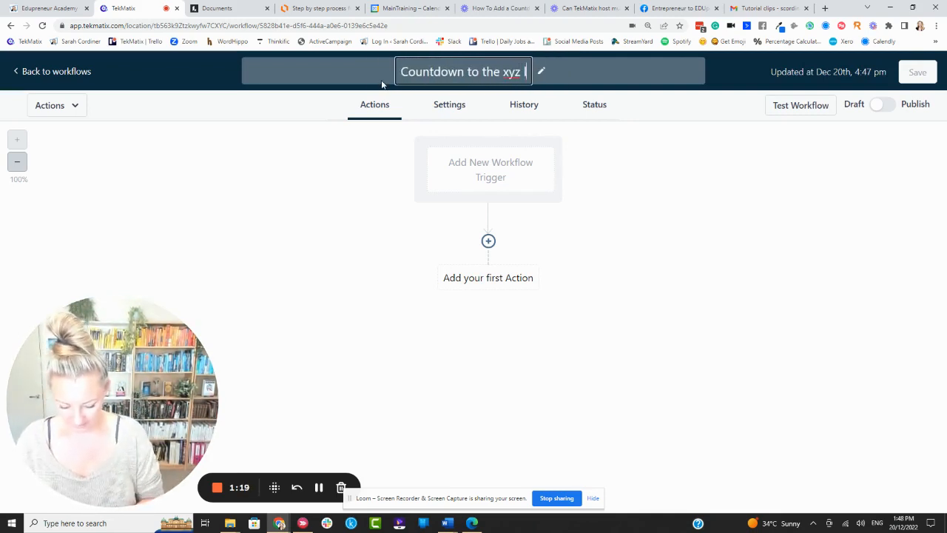
type("vent")
key("Return")
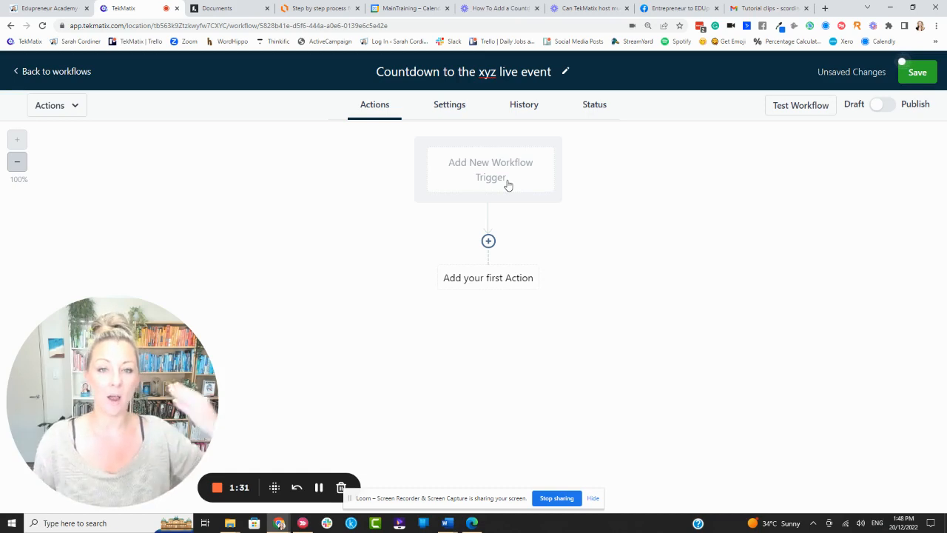
left_click(826, 8)
left_click(190, 42)
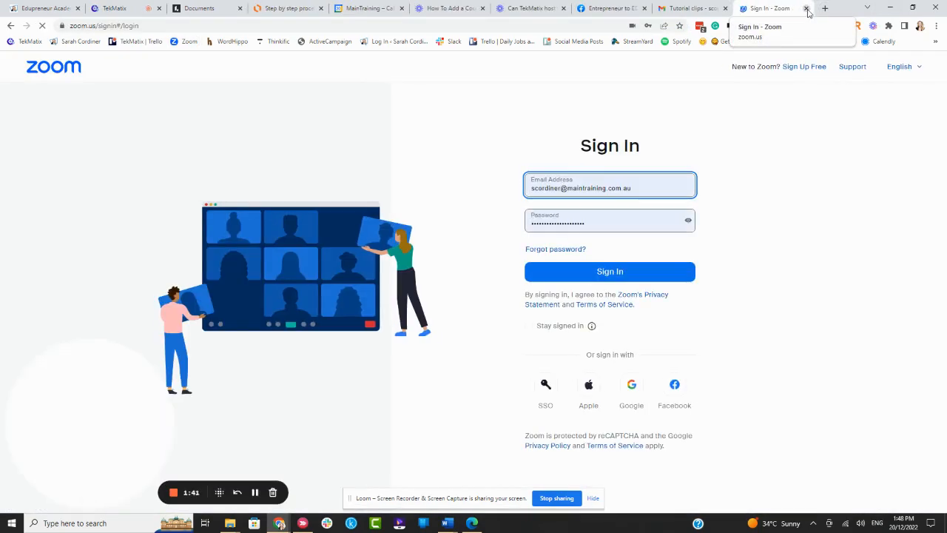
left_click(806, 8)
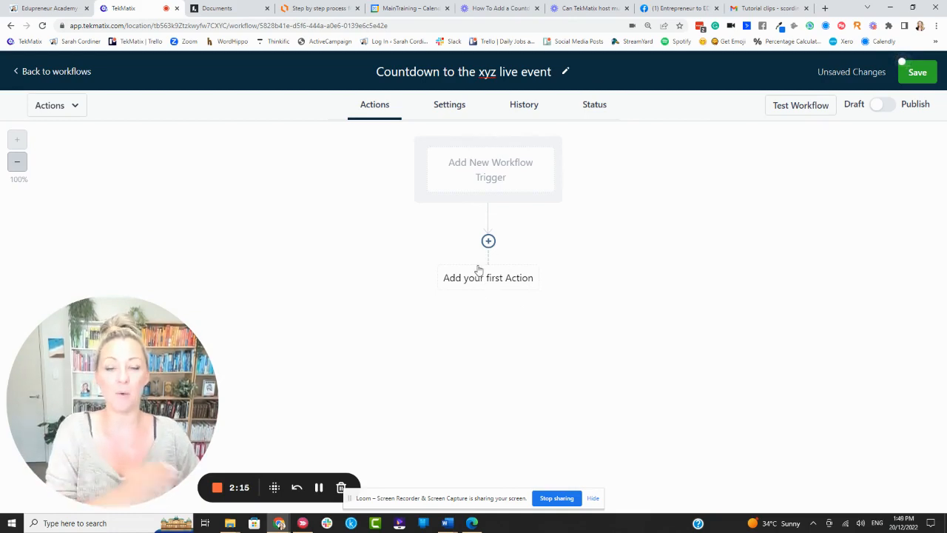
Start adding a workflow trigger by searching for form triggers and choosing Form Submitted.
left_click(504, 179)
type("forms")
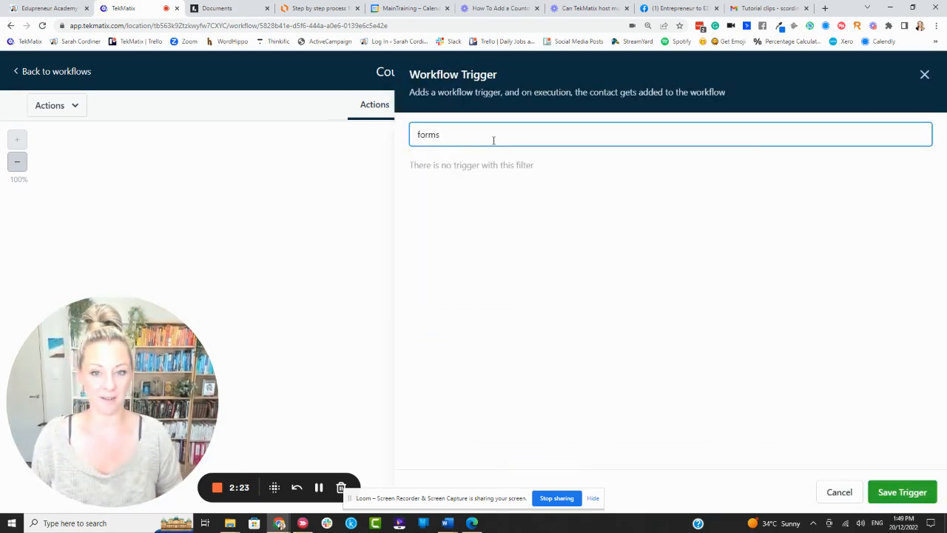
key("BackSpace")
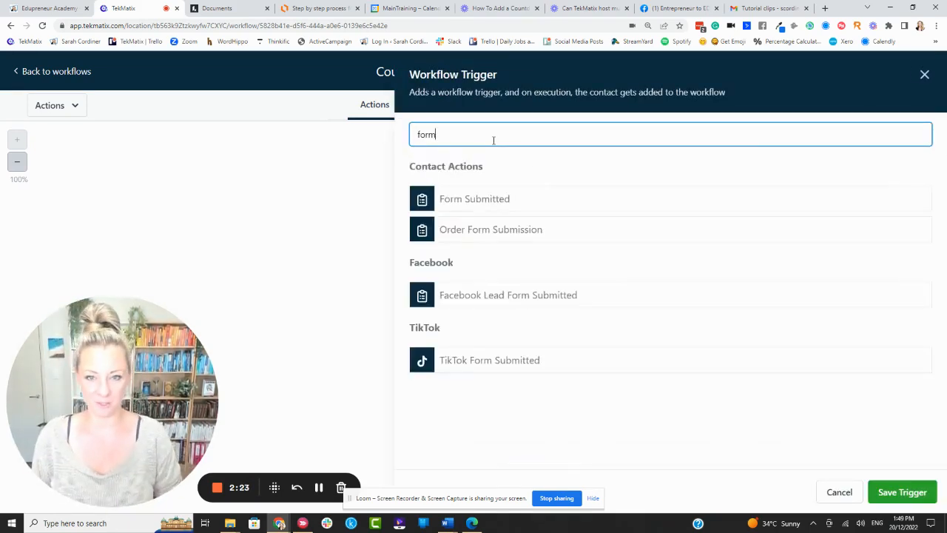
left_click(454, 200)
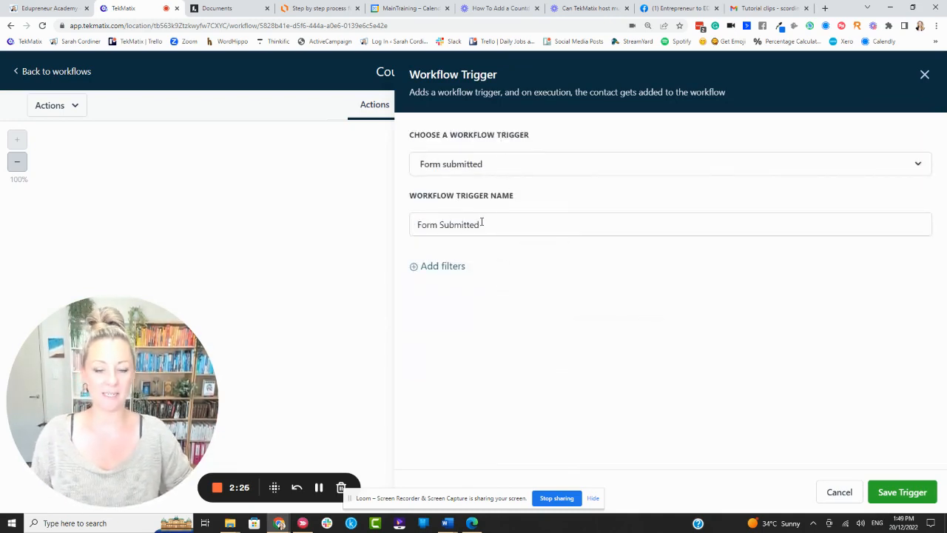
Add a Form is filter, browse the list of forms, and close the trigger panel without saving.
left_click(452, 266)
left_click(500, 286)
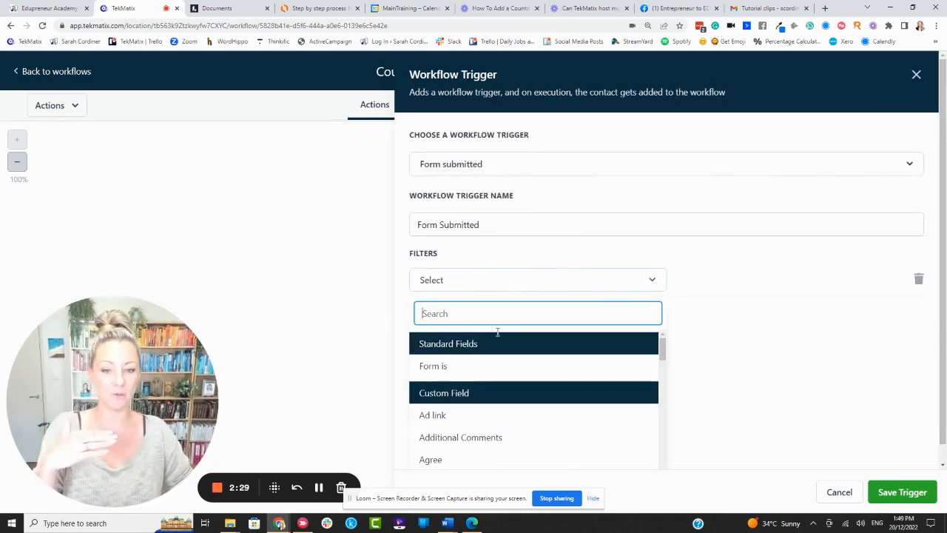
left_click(459, 372)
left_click(710, 286)
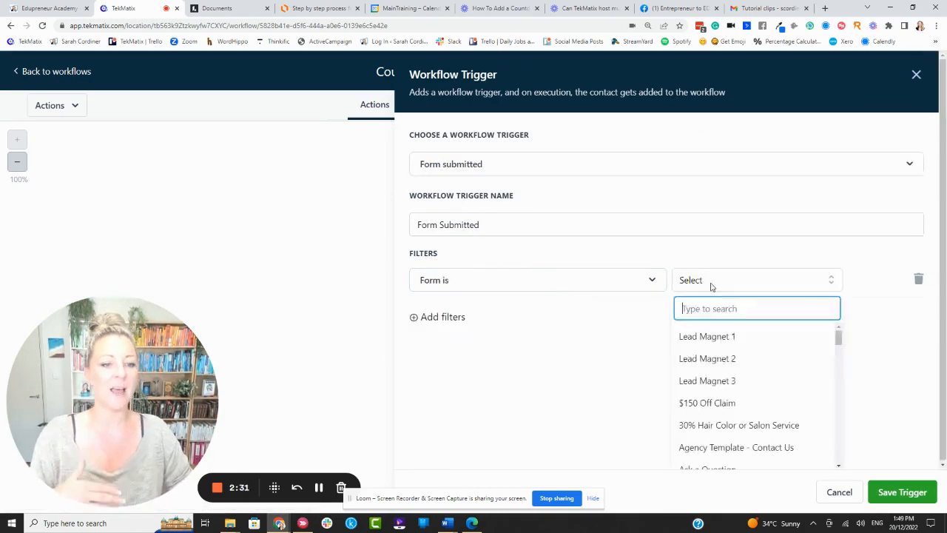
scroll(733, 354, "down", 3)
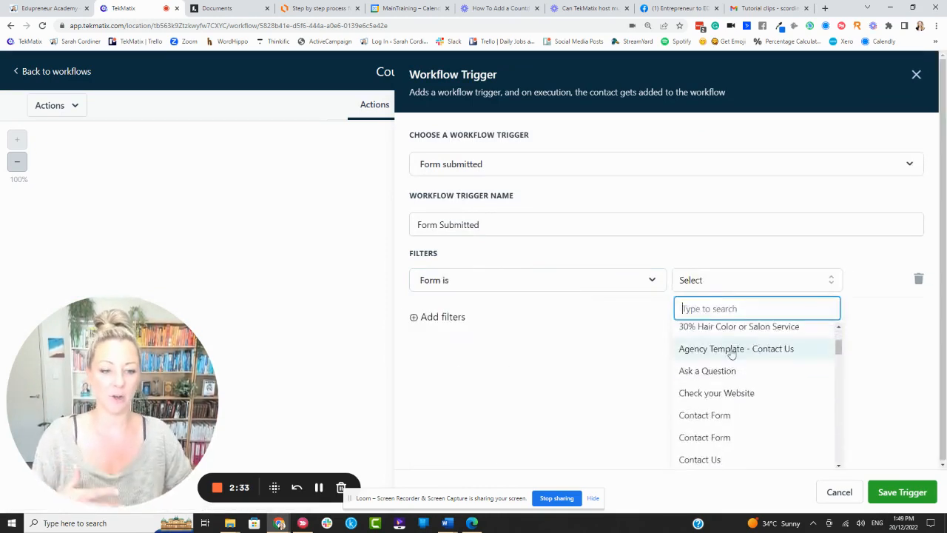
scroll(733, 360, "up", 3)
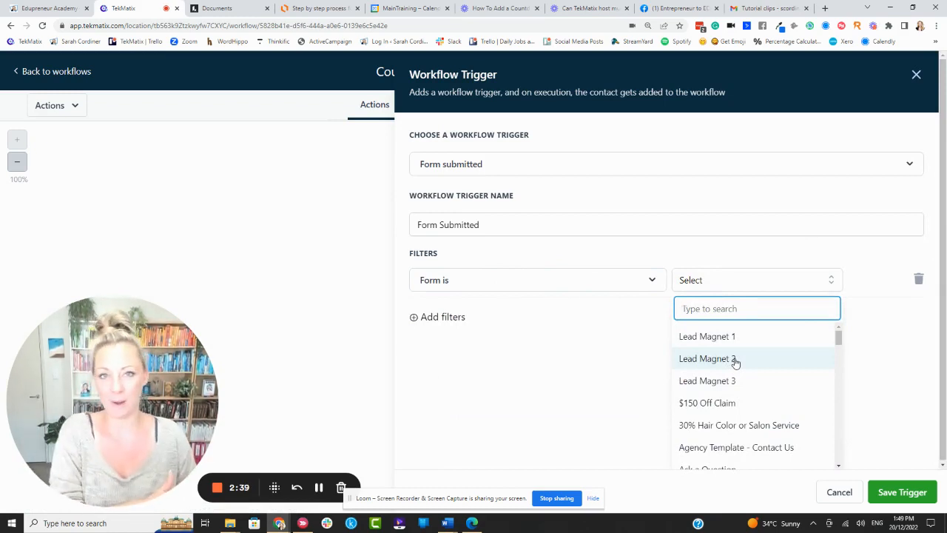
left_click(916, 75)
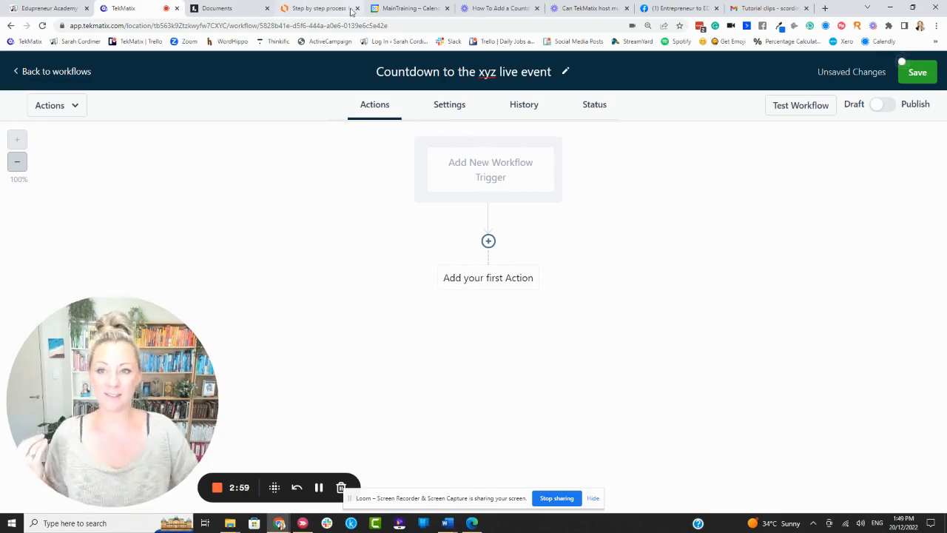
Review the course-creation flowchart in the other browser tab, then return to the workflow tab.
left_click(320, 8)
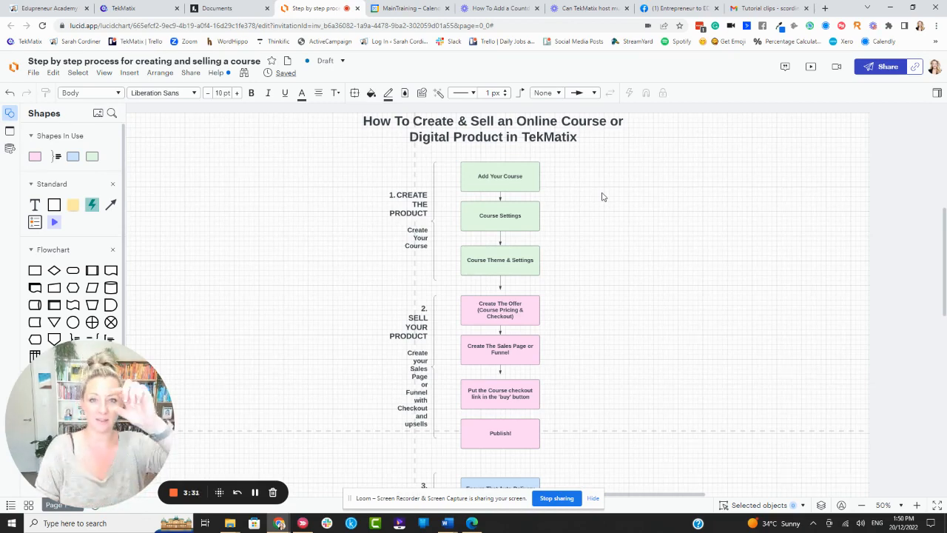
left_click(497, 317)
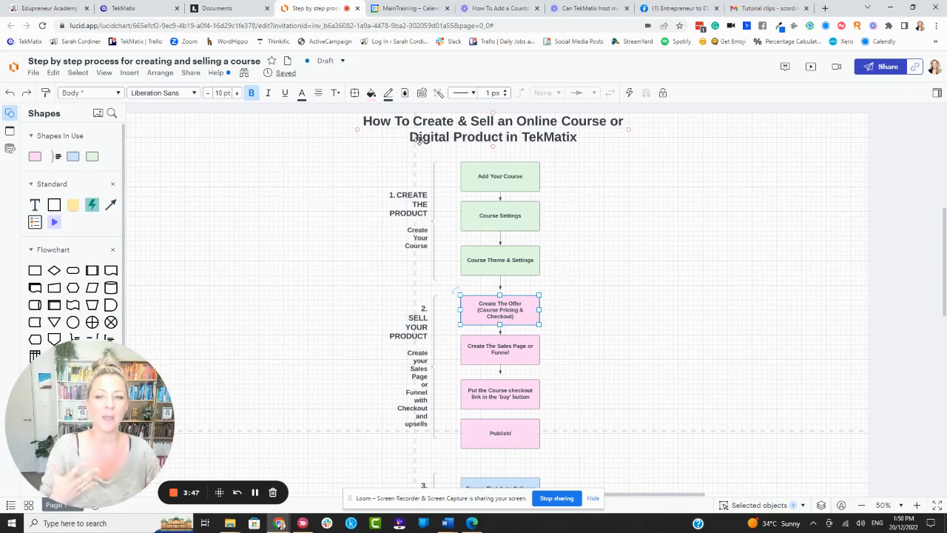
left_click(142, 8)
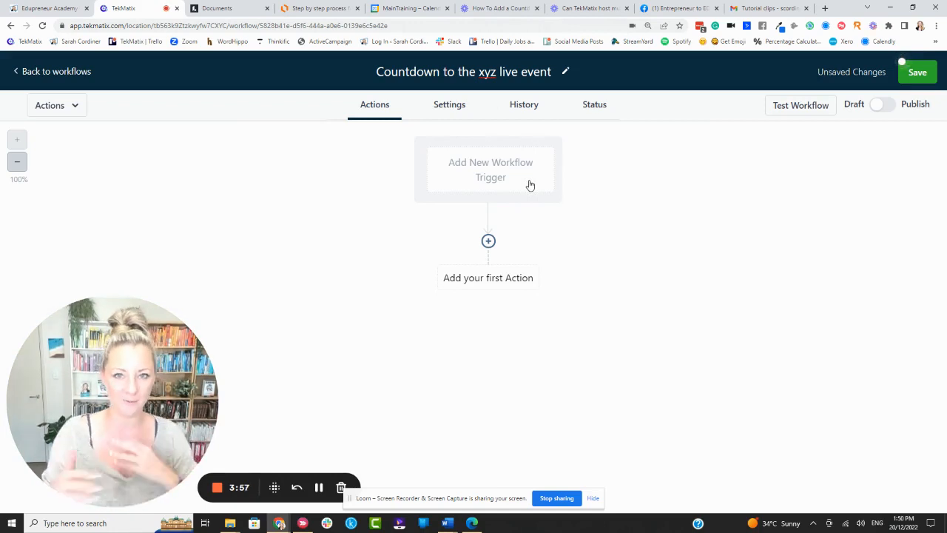
Start adding a workflow trigger by searching for member and choosing Membership New Signup.
left_click(502, 163)
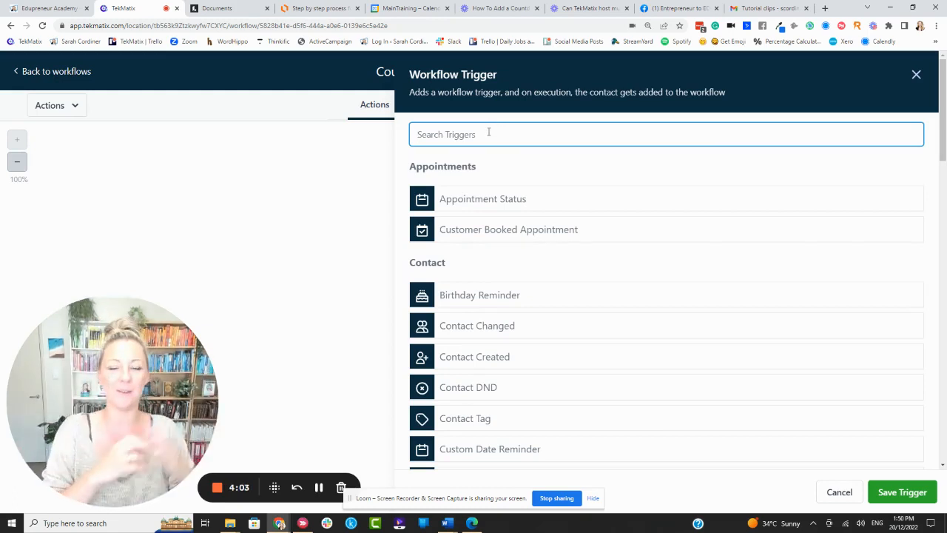
type("member")
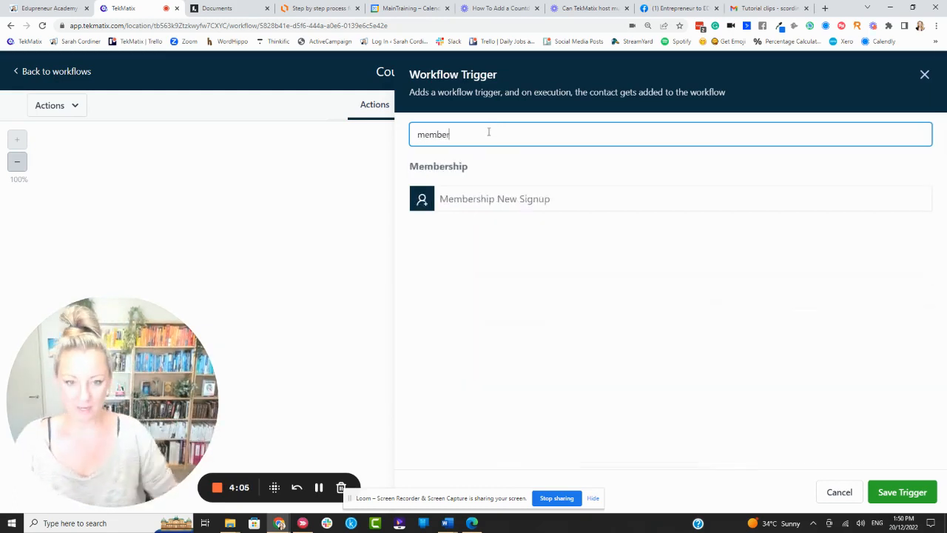
left_click(529, 208)
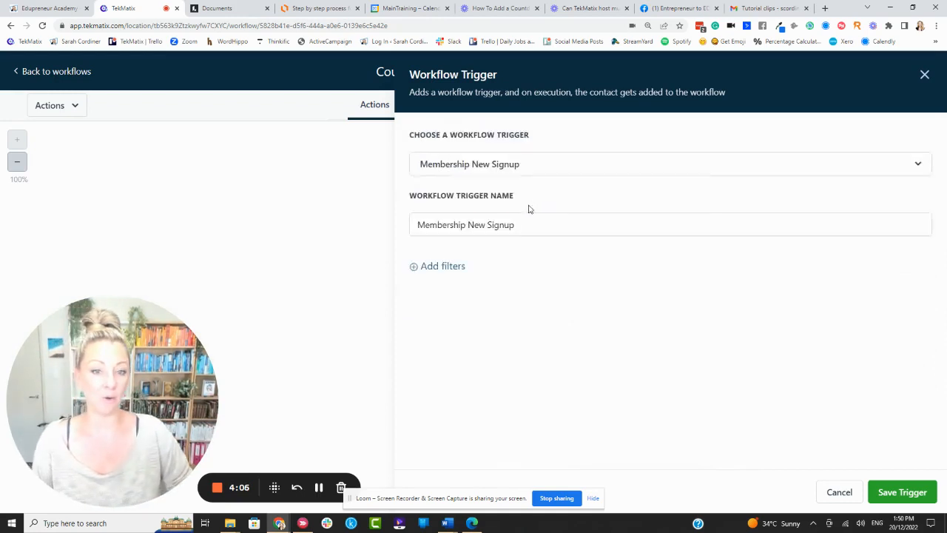
Add an Offer filter, browse the available offers, and close the trigger panel without saving.
left_click(456, 266)
left_click(448, 286)
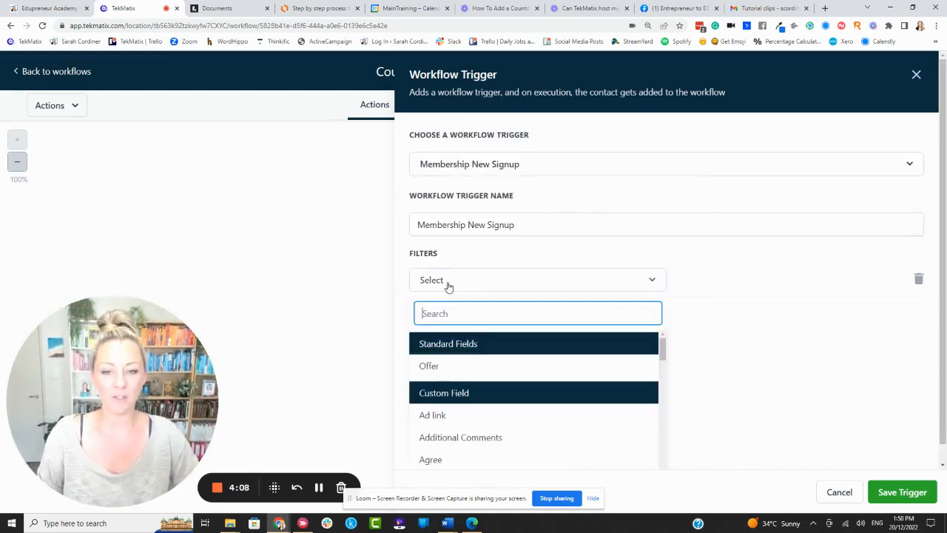
left_click(431, 365)
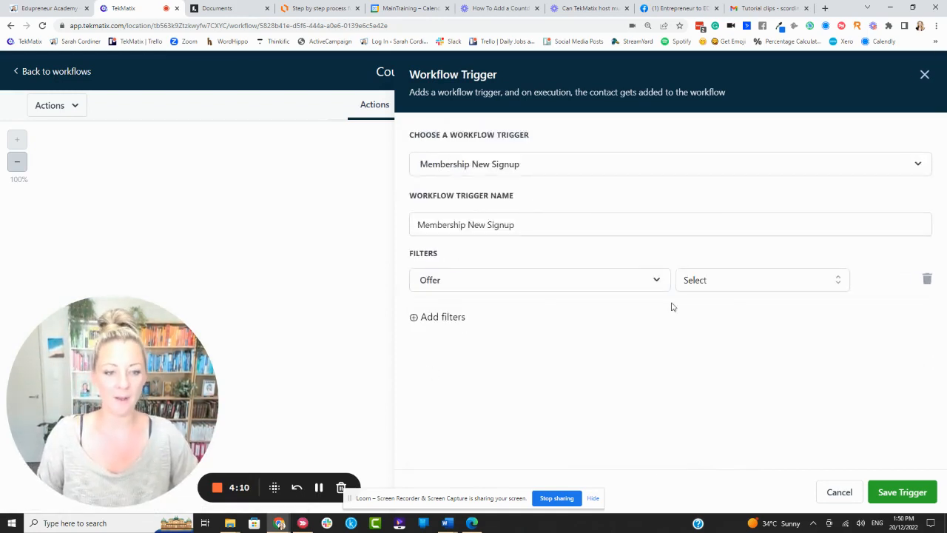
left_click(723, 287)
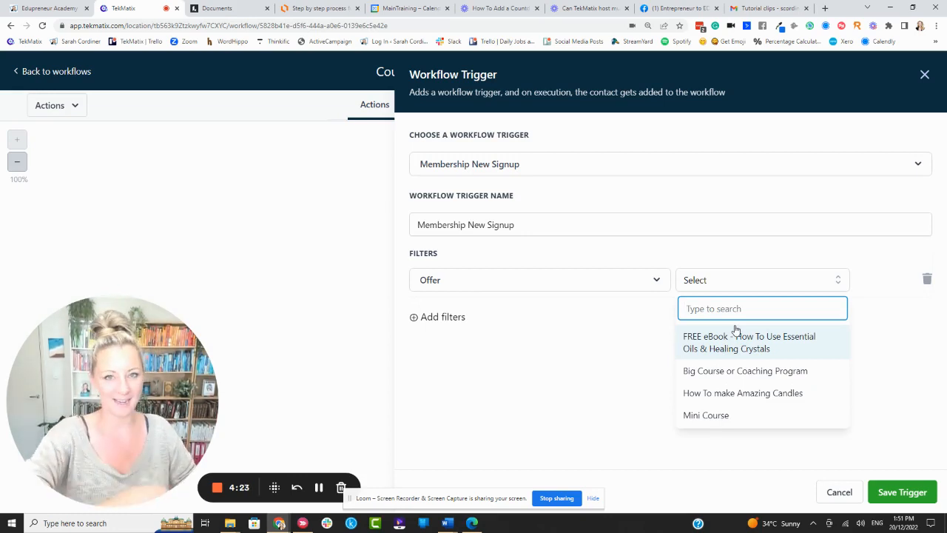
left_click(924, 75)
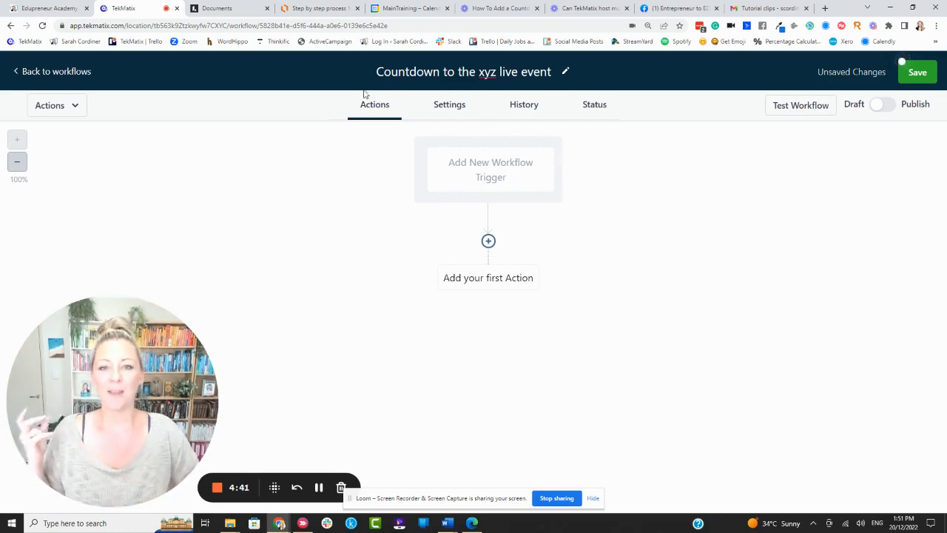
In the workflow settings, set the Event Start Date to 31 January 2023, 12:00 AM.
left_click(450, 107)
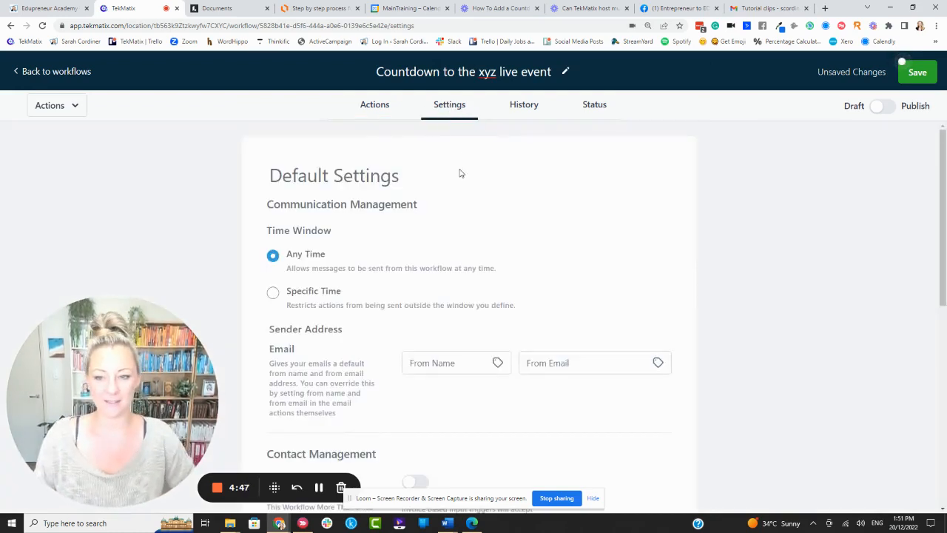
scroll(467, 193, "down", 2)
scroll(470, 216, "down", 7)
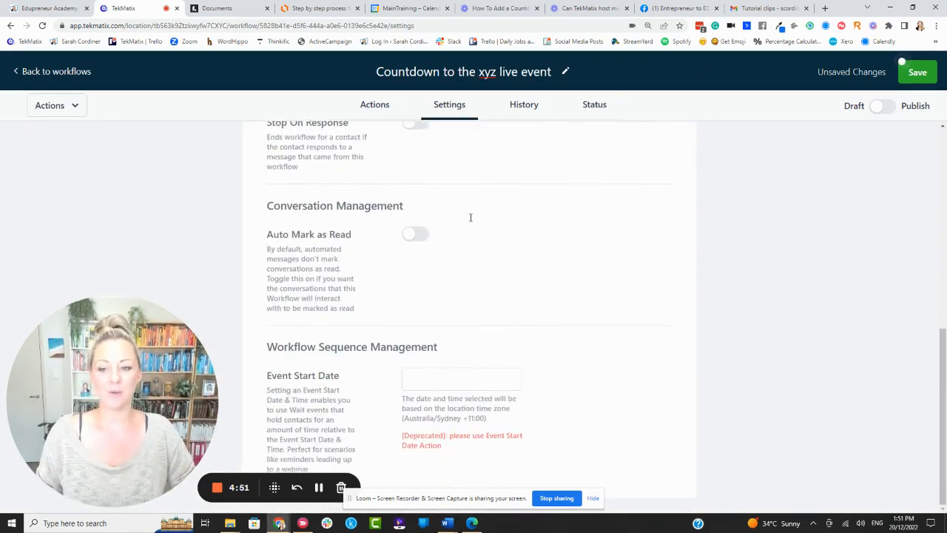
left_click(460, 379)
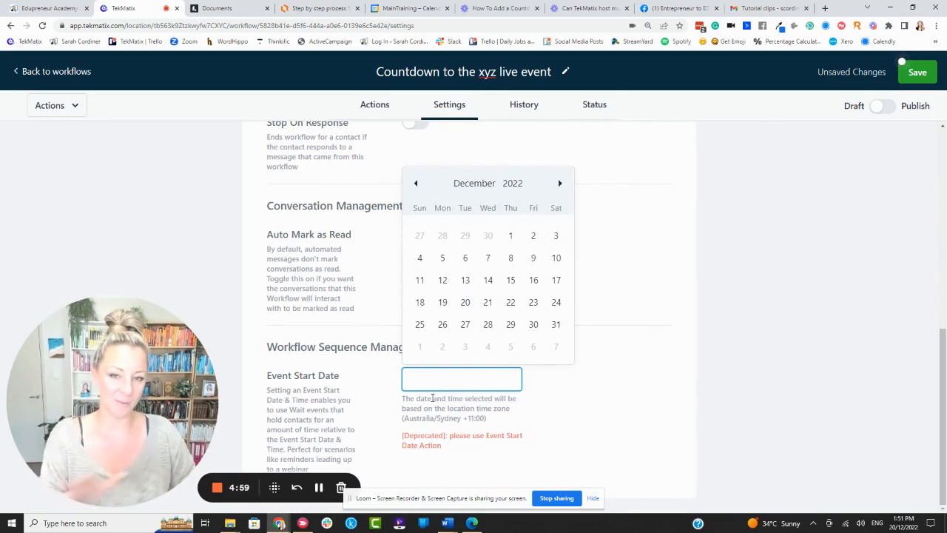
left_click(560, 185)
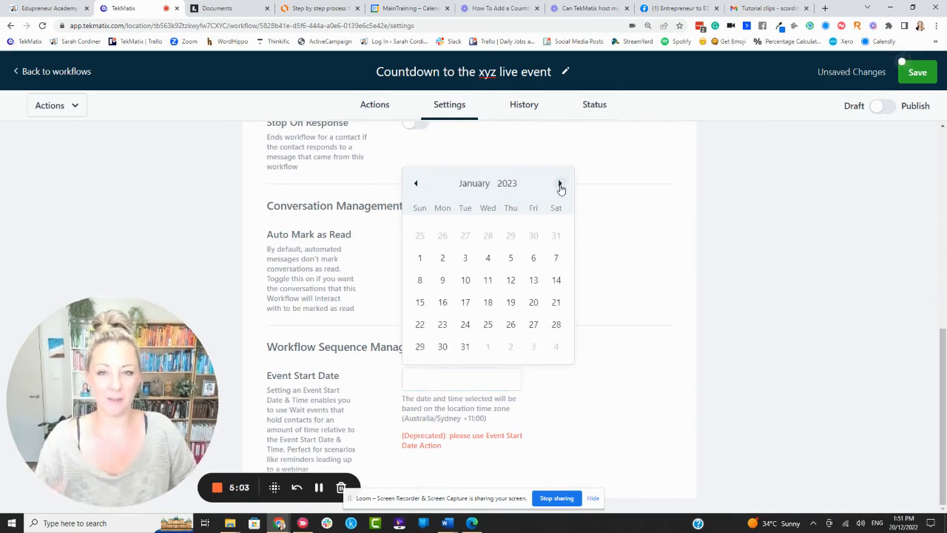
left_click(465, 346)
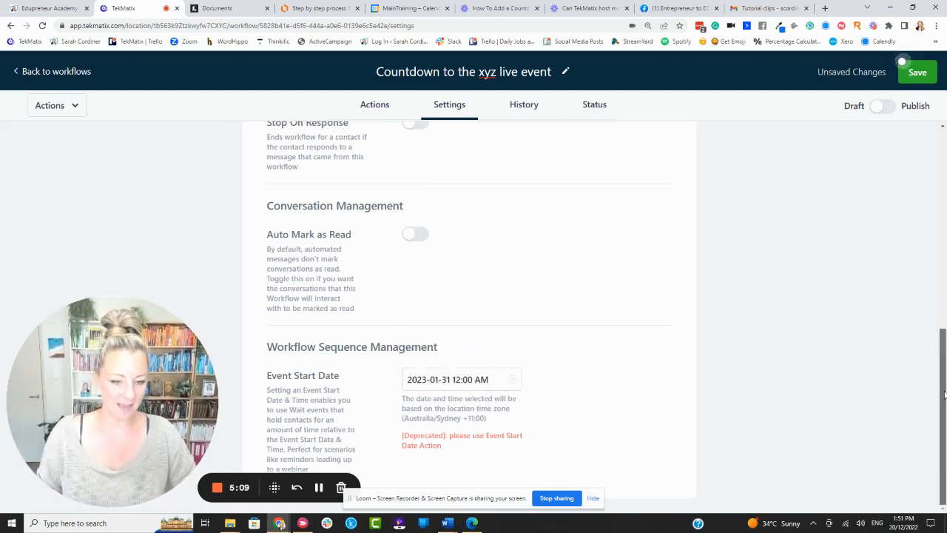
left_click_drag(489, 449, 428, 438)
left_click(681, 382)
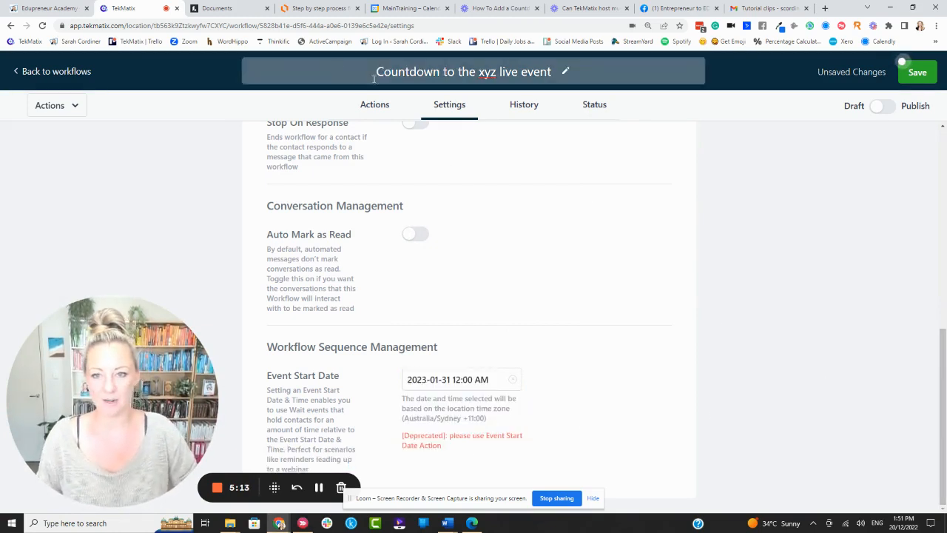
Add a Set Event Start Date action named Set Event Start Time with type Specific Date/Time.
left_click(367, 106)
left_click(488, 240)
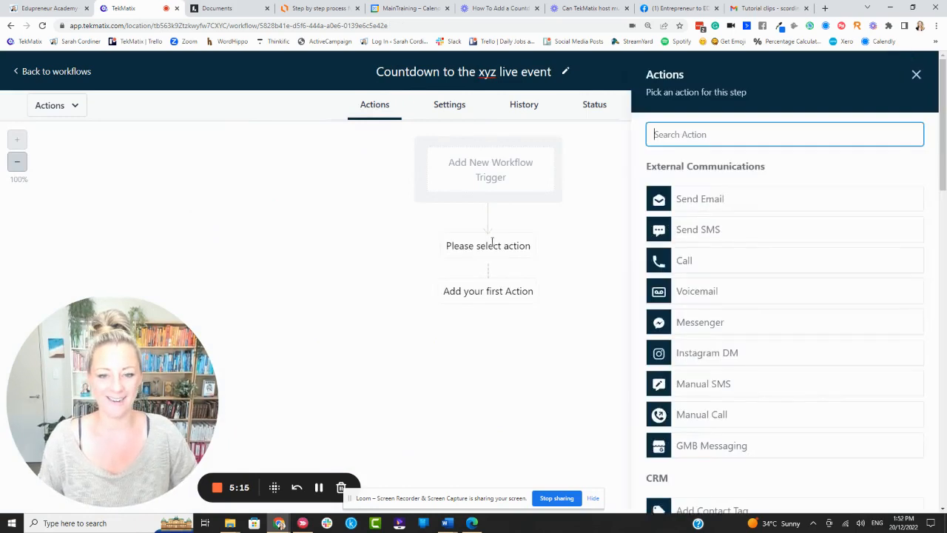
type("star")
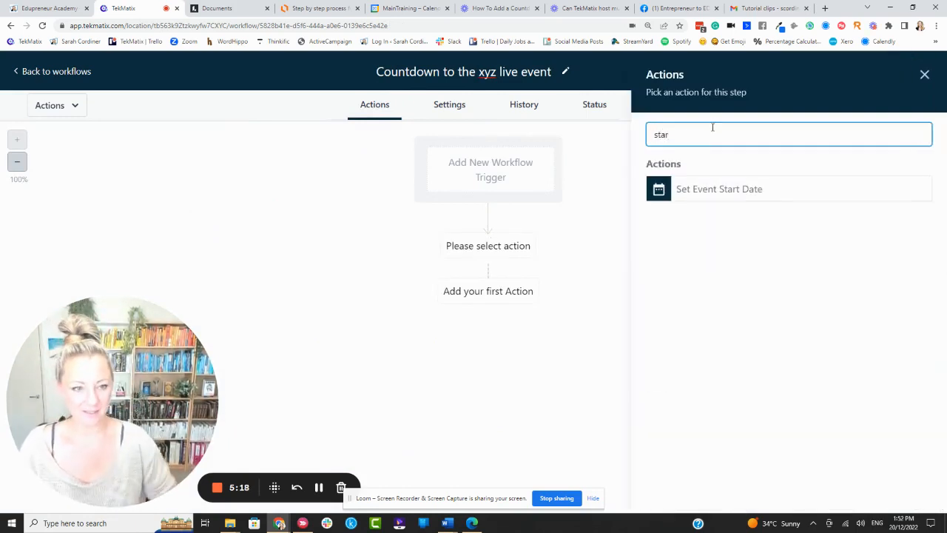
left_click(736, 191)
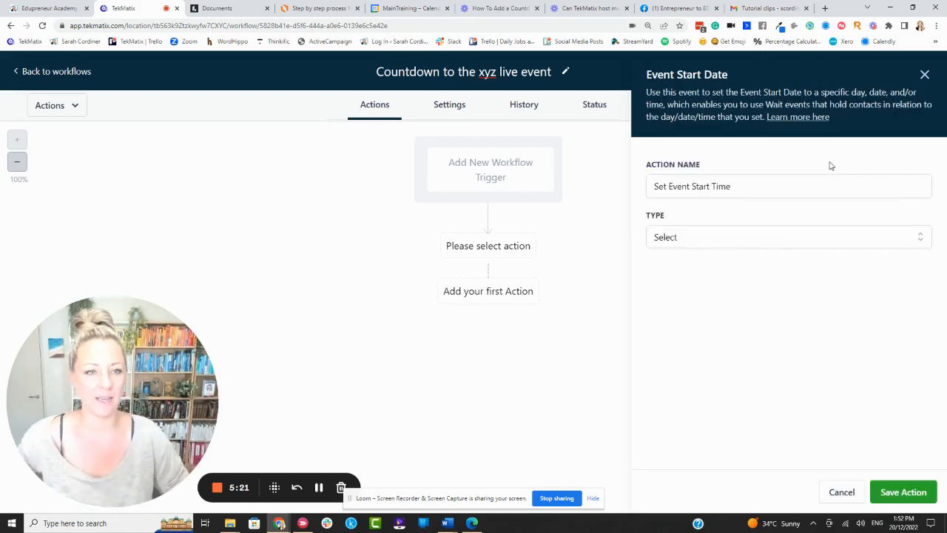
left_click(748, 187)
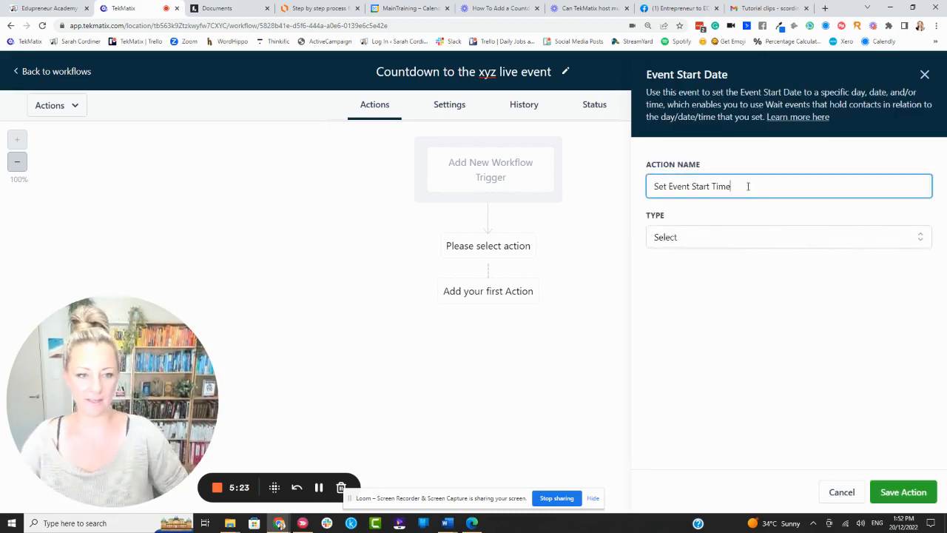
left_click(679, 244)
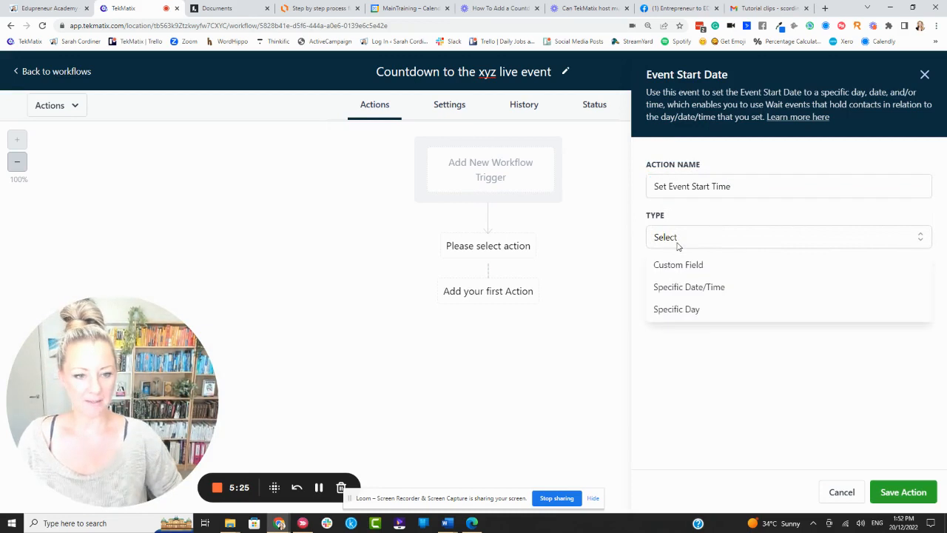
left_click(701, 291)
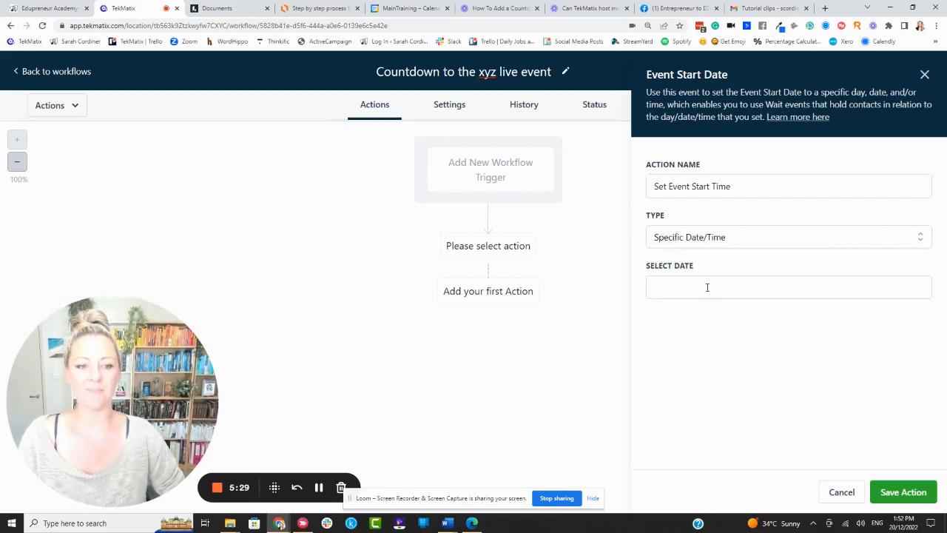
Set the action's date to 31 January 2023 and save the action.
left_click(673, 289)
left_click(817, 324)
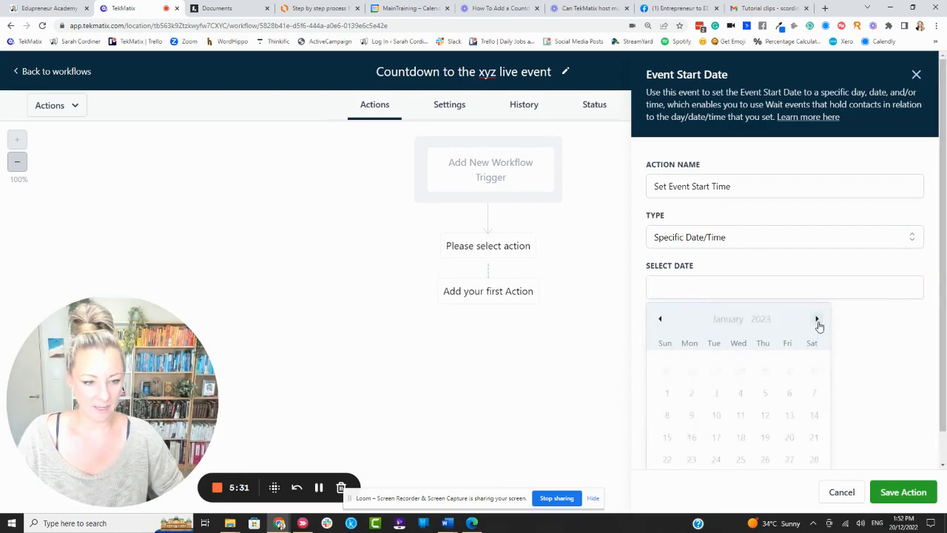
scroll(800, 437, "down", 2)
left_click(714, 448)
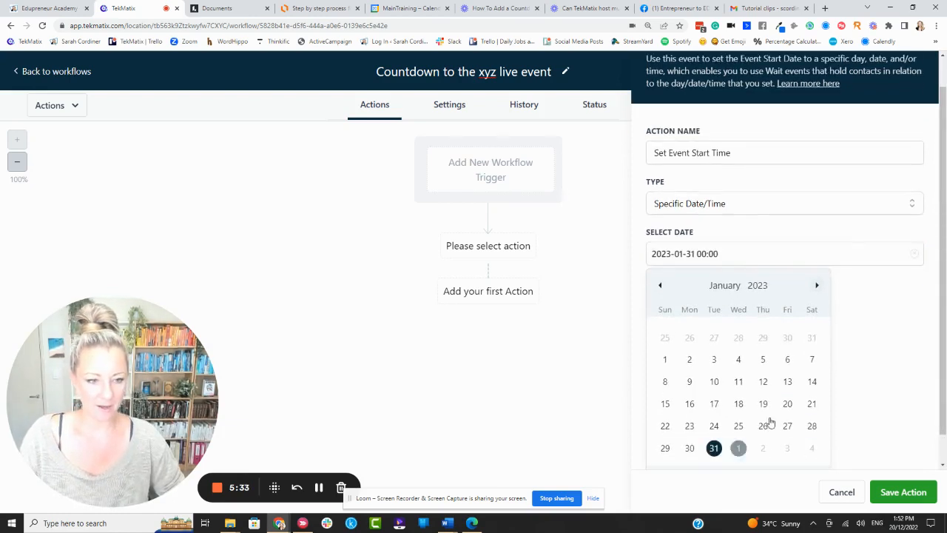
left_click(899, 306)
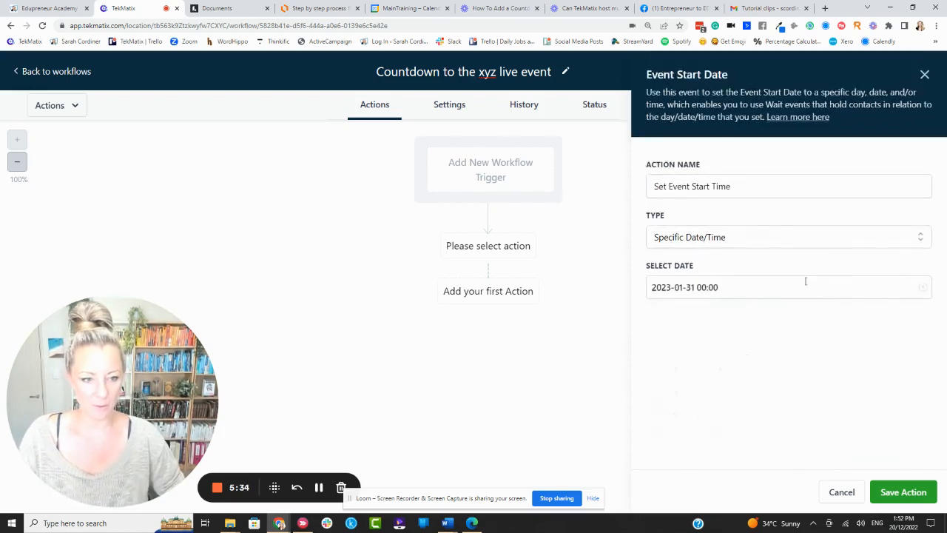
left_click(904, 492)
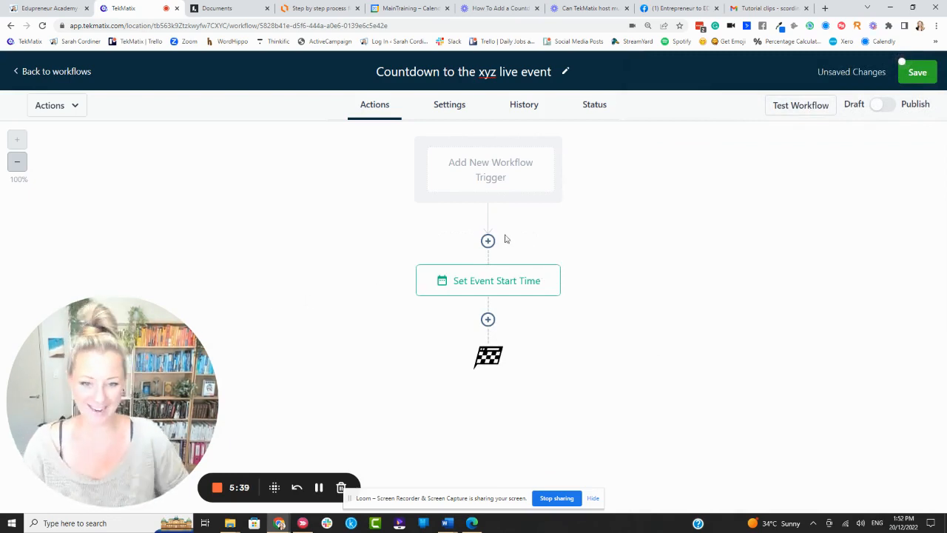
Reopen the Set Event Start Time action and try to change the start time's hour.
left_click(478, 282)
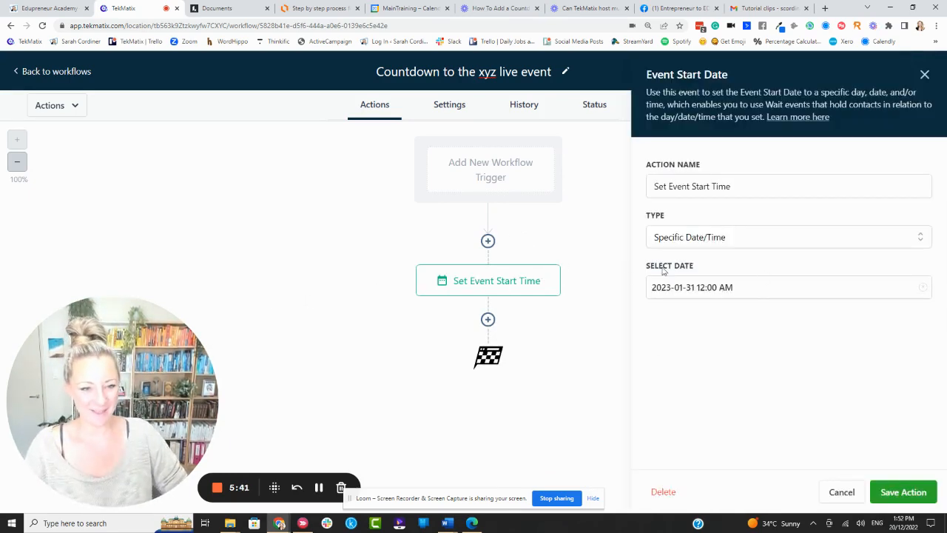
left_click(734, 287)
scroll(768, 327, "down", 1)
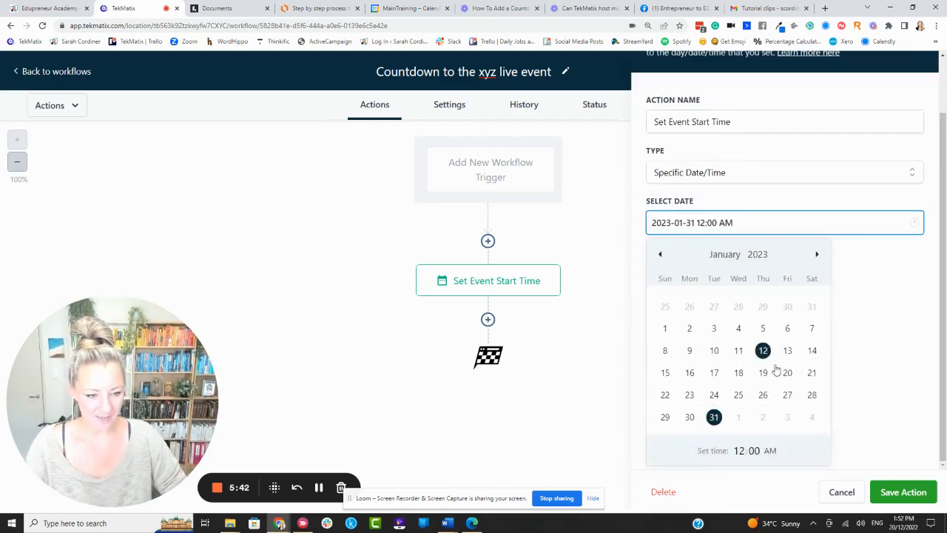
left_click(740, 451)
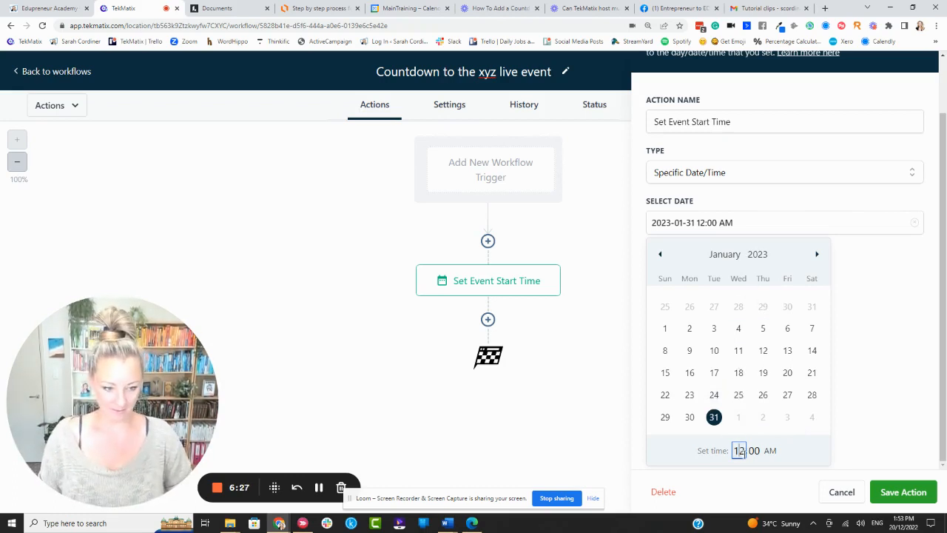
type("12")
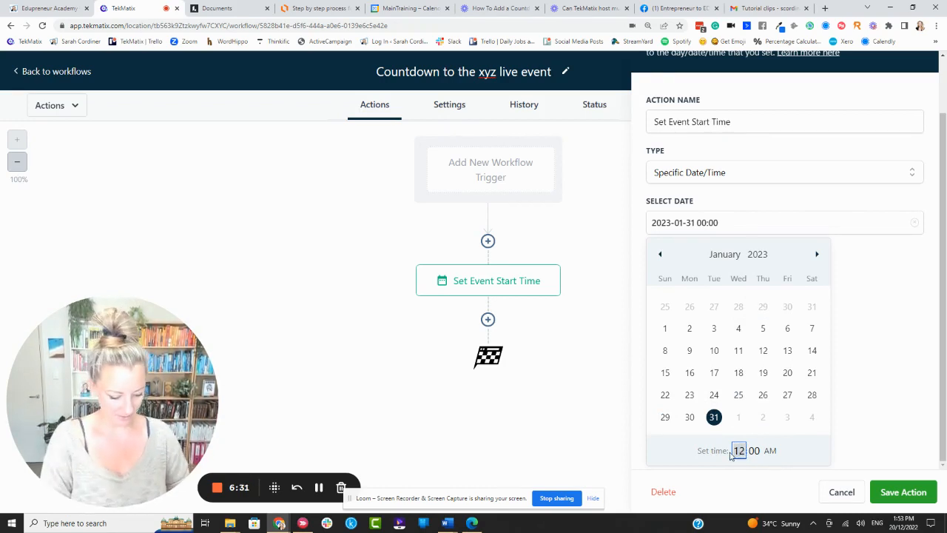
type("1")
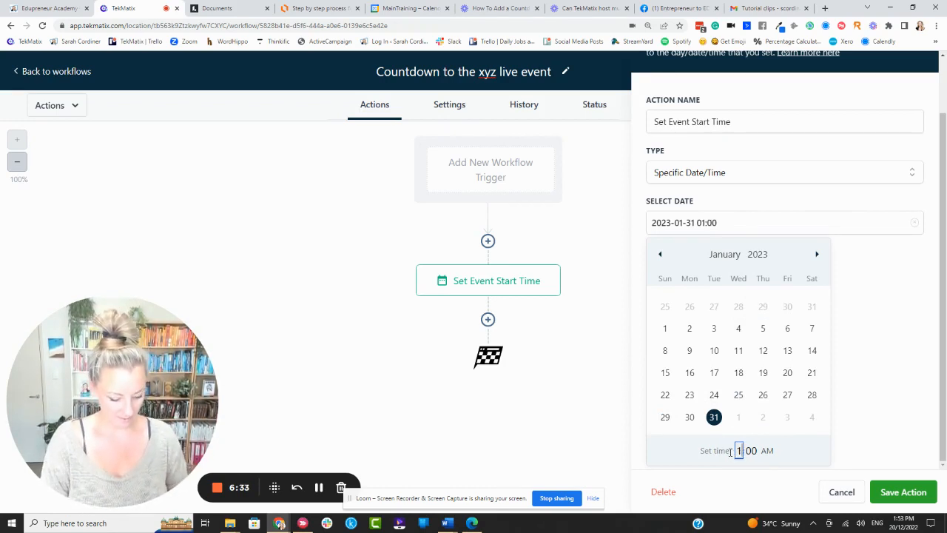
type("2")
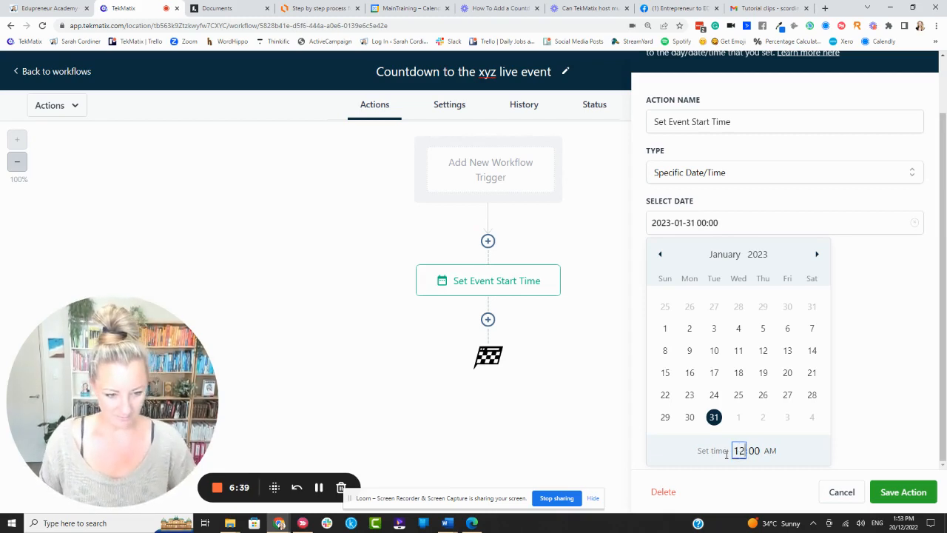
key("BackSpace")
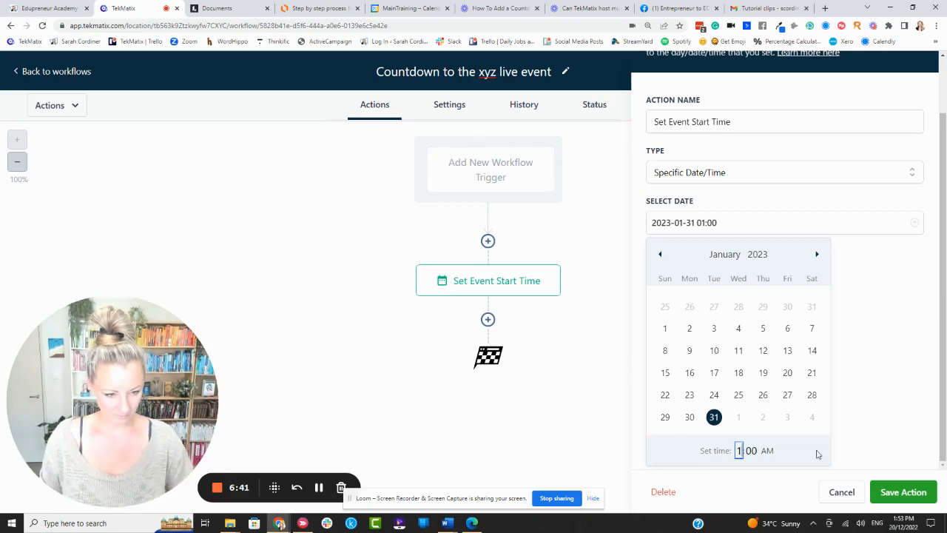
left_click(319, 486)
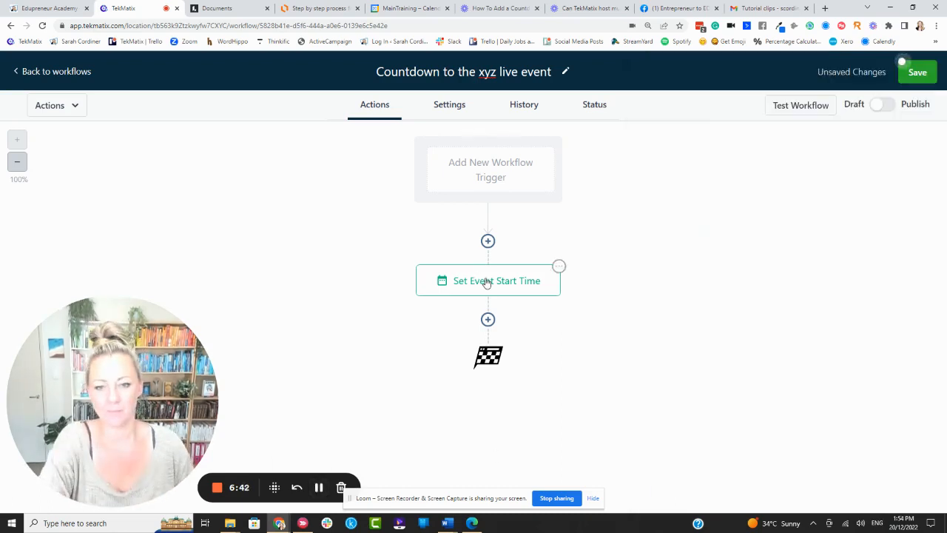
Add a Send Email action after the Set Event Start Time step.
left_click(486, 281)
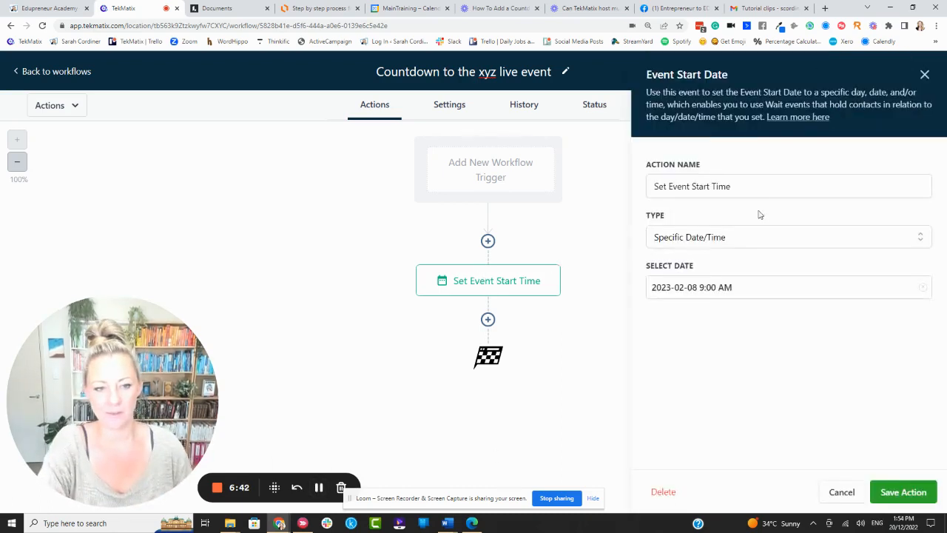
left_click(488, 321)
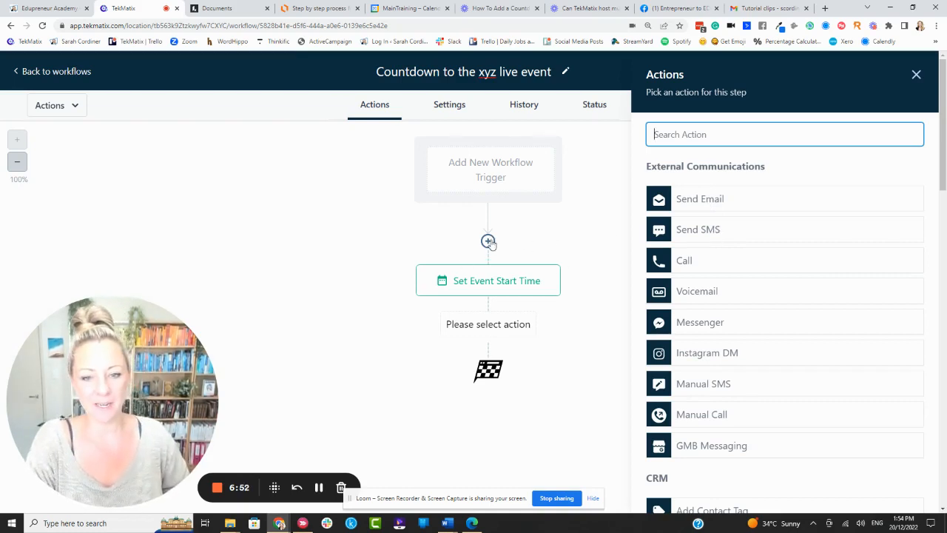
left_click(488, 323)
left_click(707, 206)
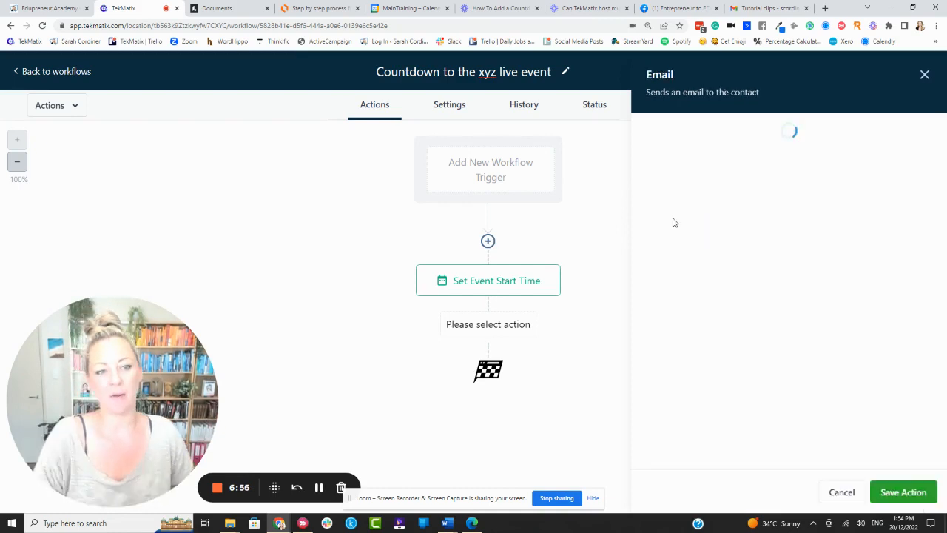
left_click(703, 228)
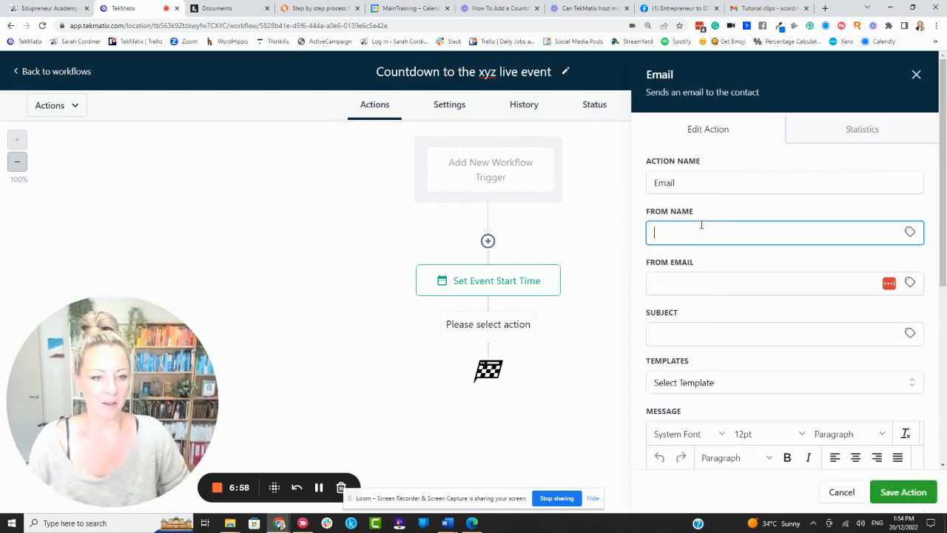
left_click(696, 280)
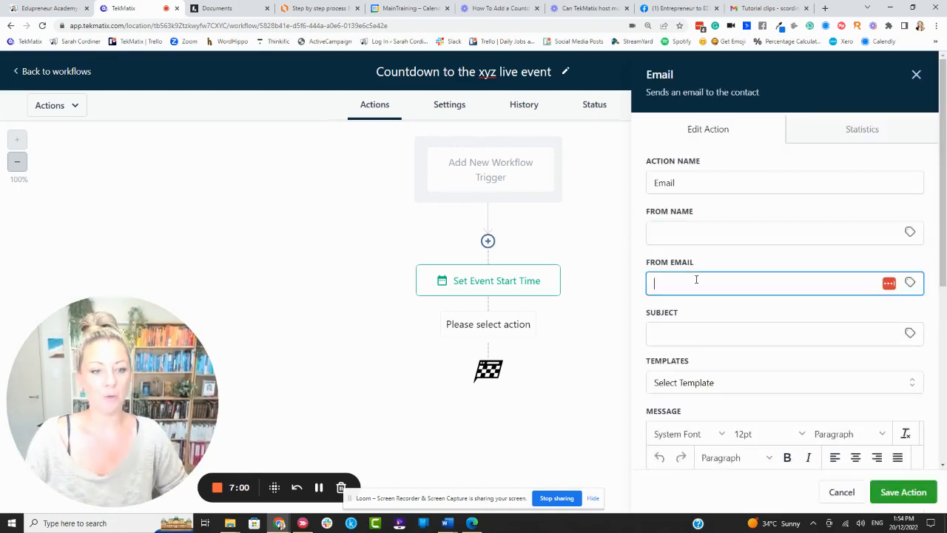
scroll(688, 258, "down", 2)
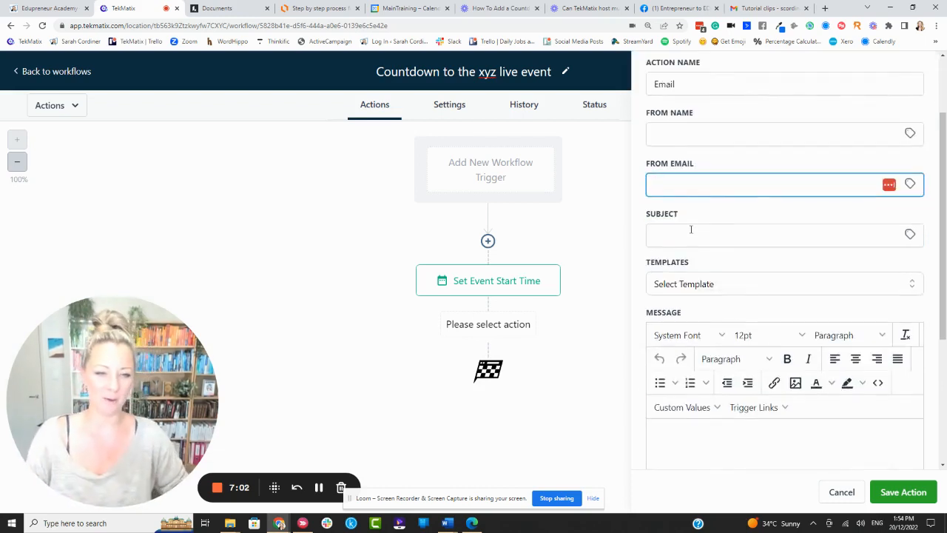
Set the email subject to Registration info for the xyz live event.
left_click(691, 230)
type("Regi")
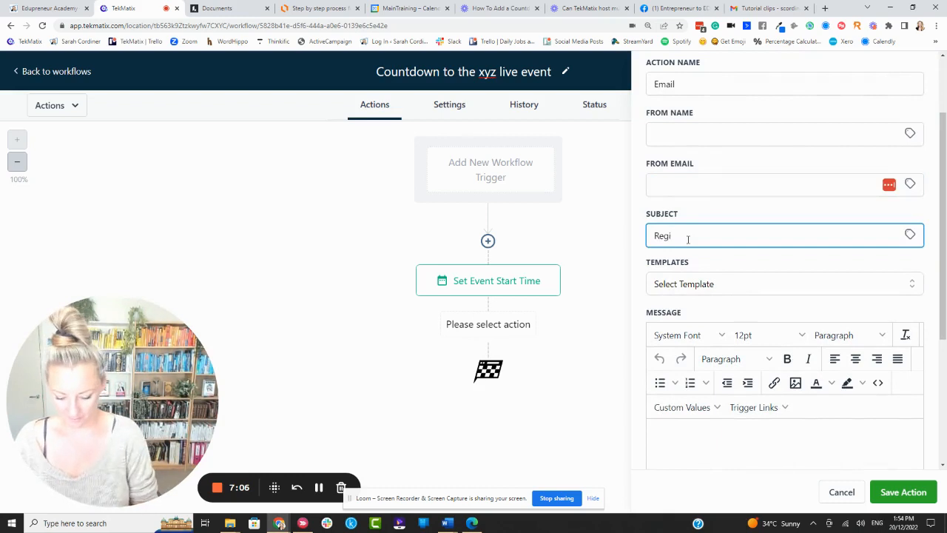
type("styristration ")
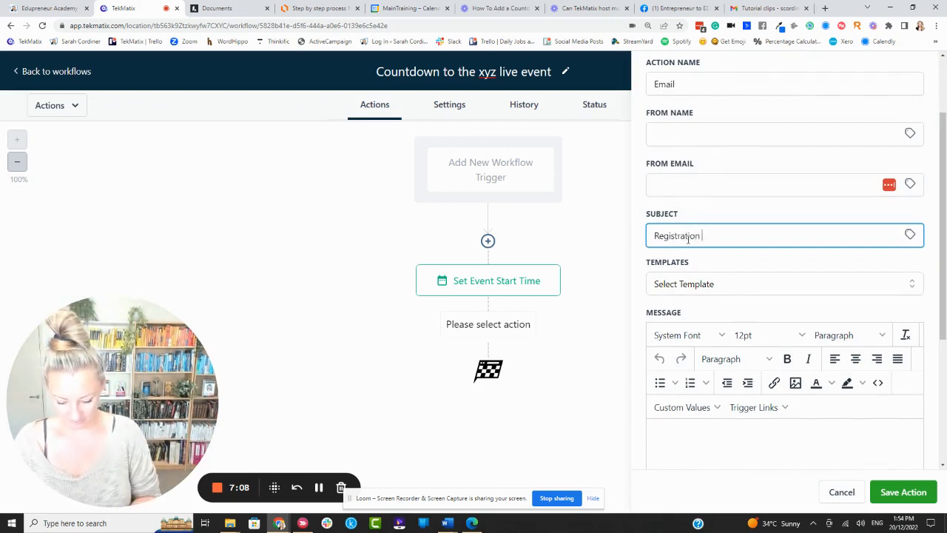
type("inf for the ")
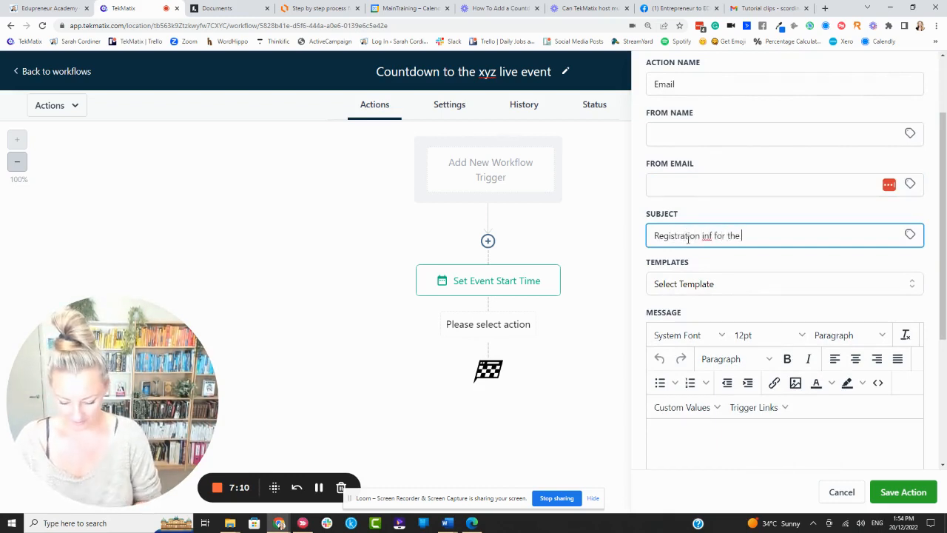
type("xyz live event")
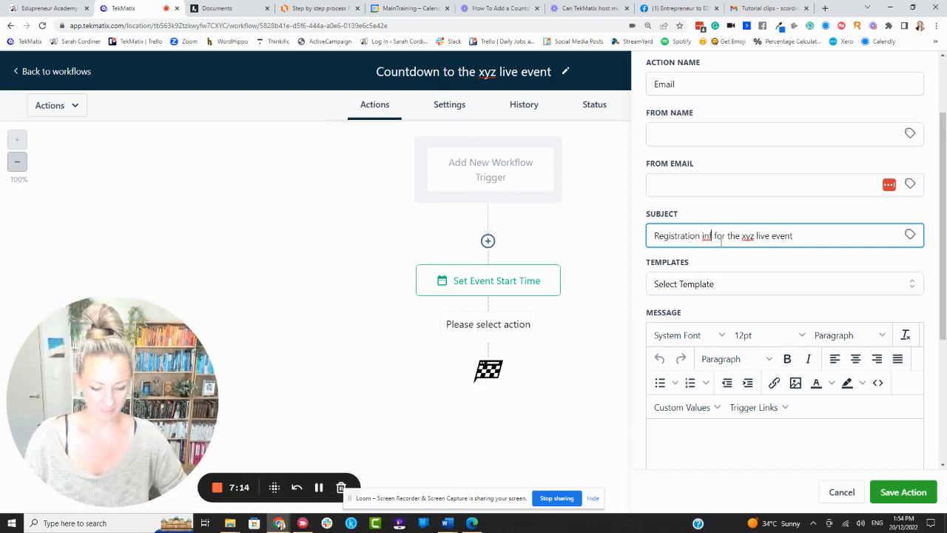
type("o")
Start the email message with Hi followed by the contact's First Name custom value.
left_click(727, 260)
scroll(724, 260, "down", 2)
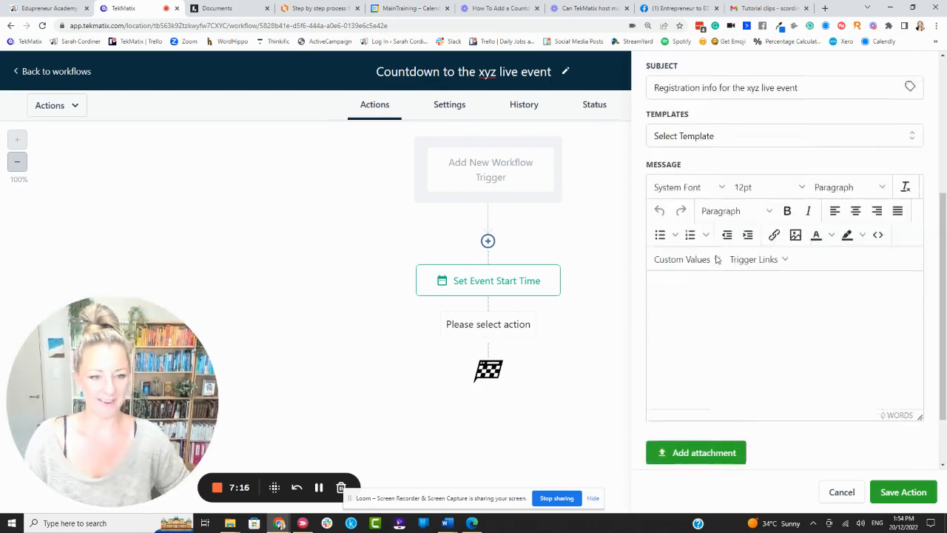
left_click(685, 286)
type("Hi")
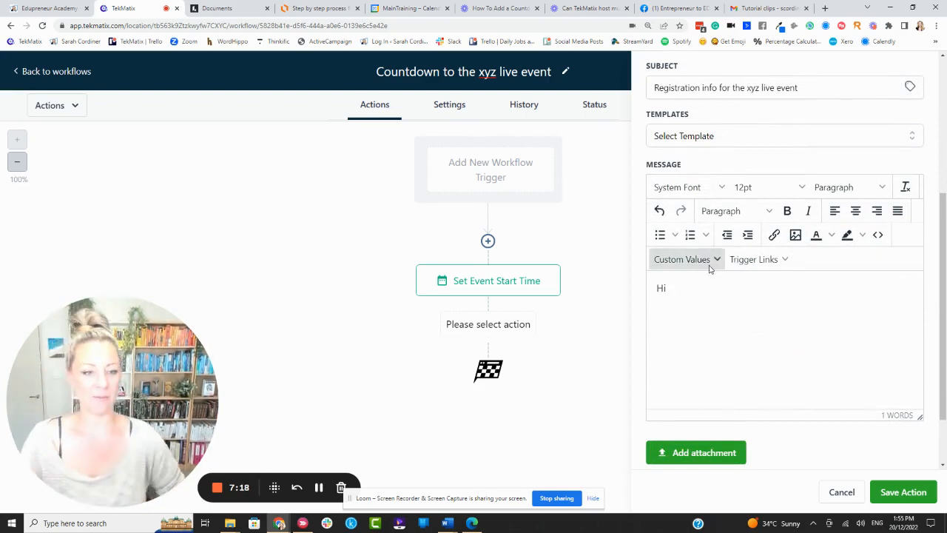
left_click(708, 265)
mouse_move(690, 286)
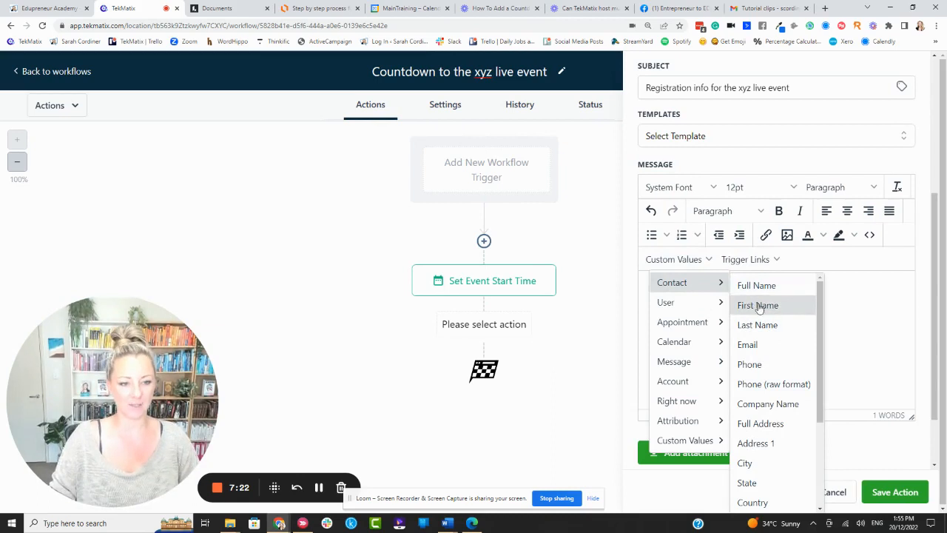
left_click(758, 305)
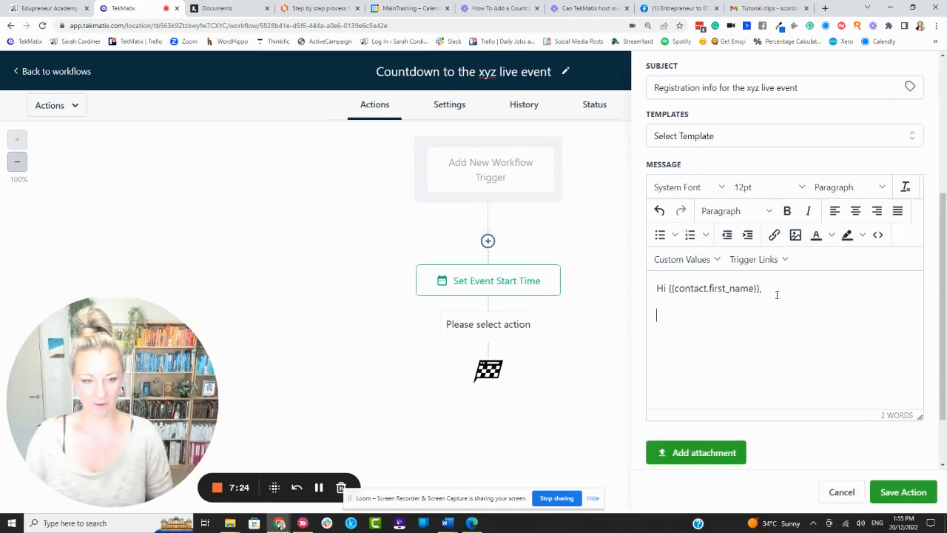
Finish the greeting with a comma and add three lines of placeholder text to the email message.
type(",")
key("Return")
type("gbjkreg")
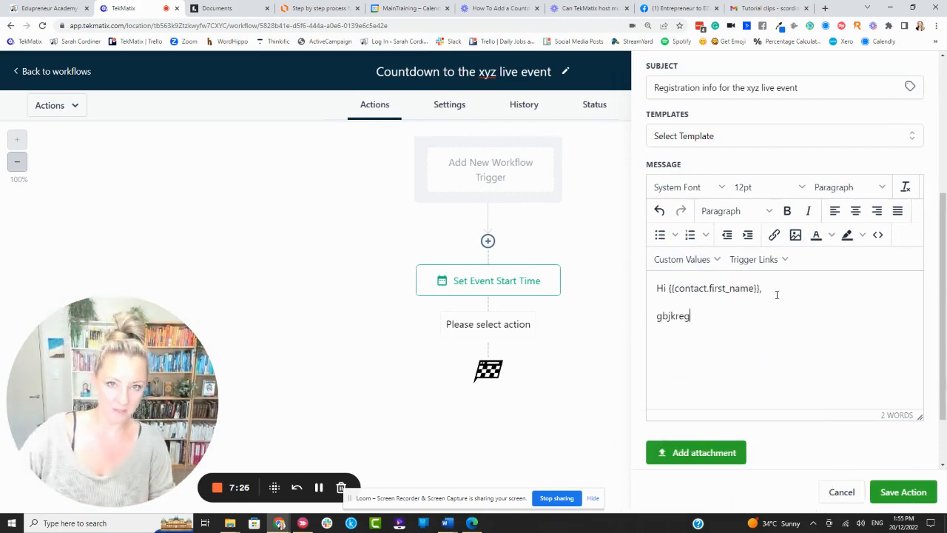
type("jkwgjfdsngfjk")
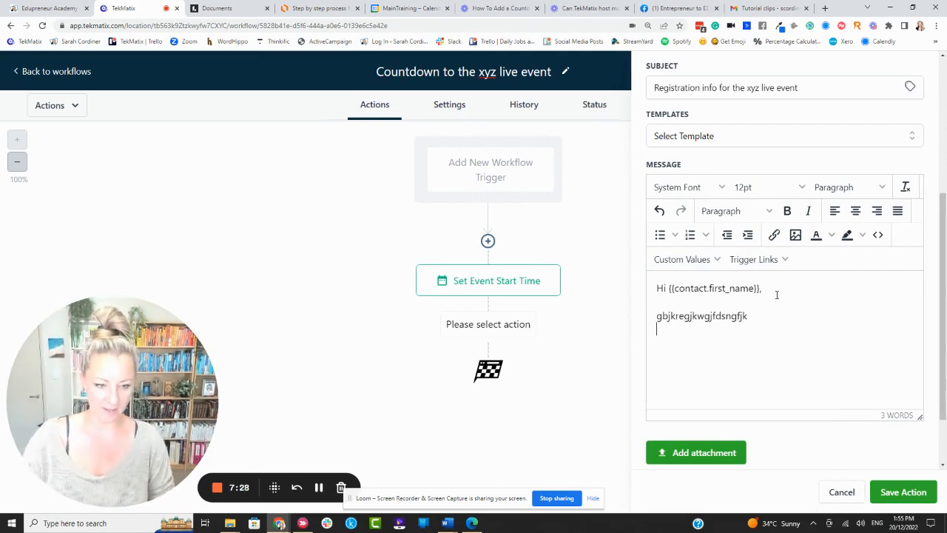
key("Return")
type("fhfad")
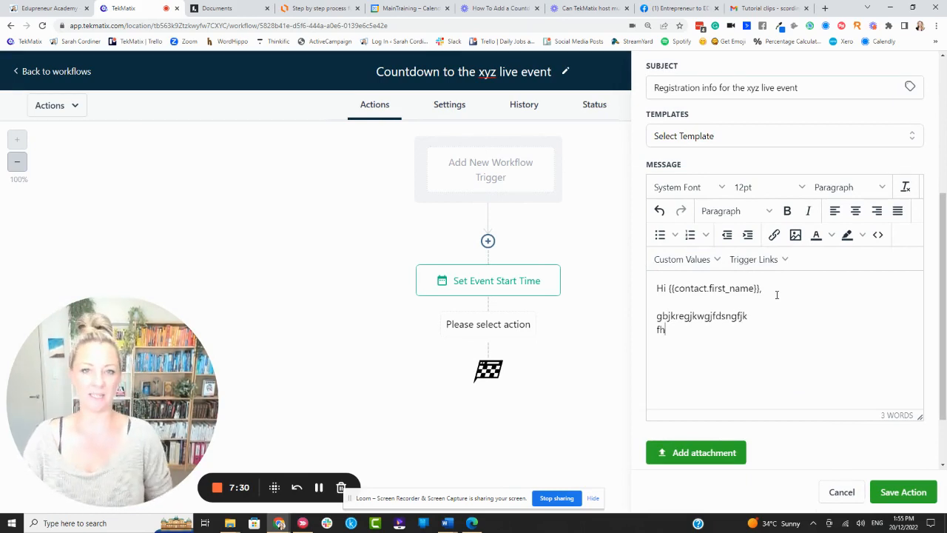
key("Return")
type("fhfz  ")
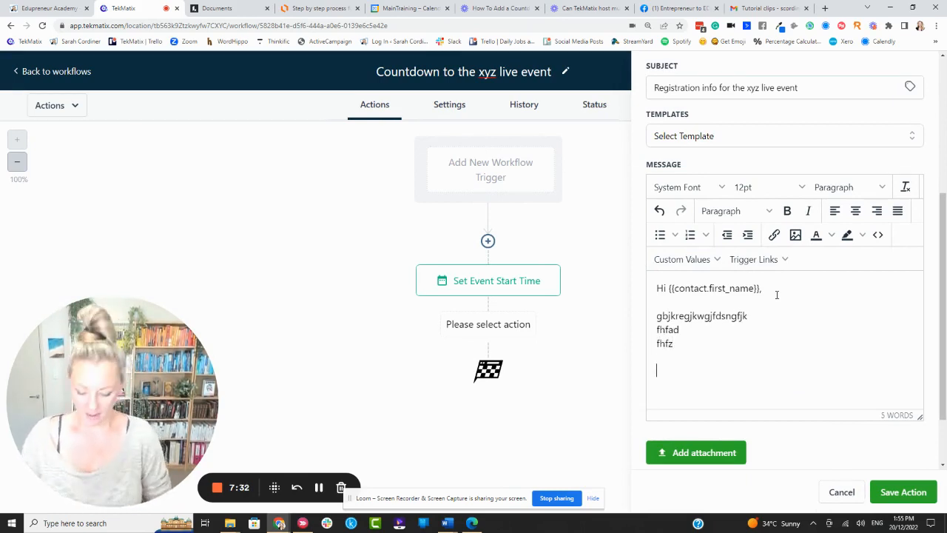
type("Here is the zoom link")
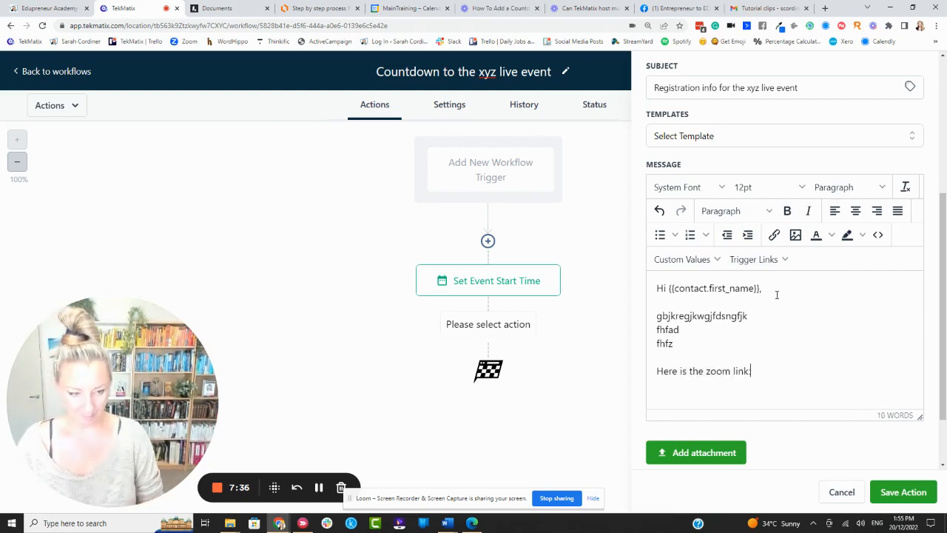
type(":")
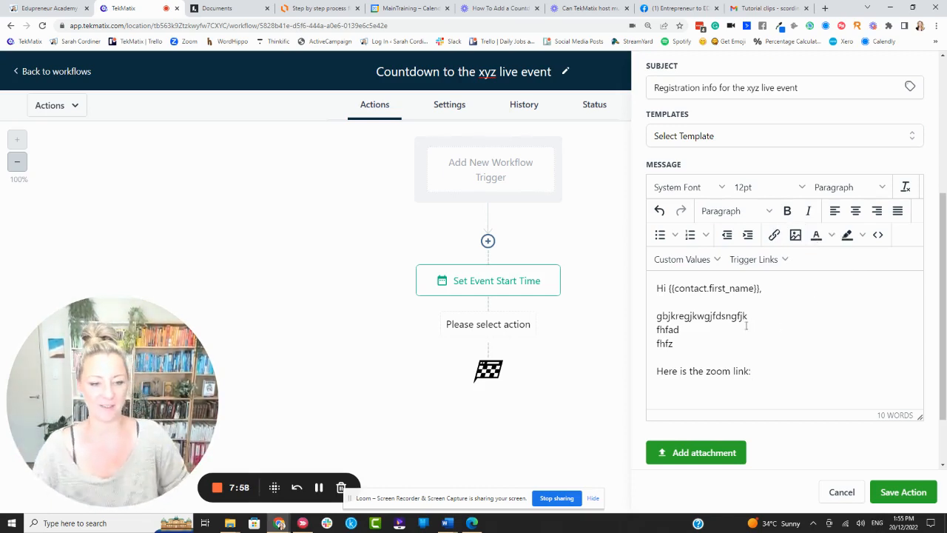
Add the line Here is the zoom link: to the message and save the email action.
scroll(746, 325, "up", 1)
scroll(770, 370, "down", 2)
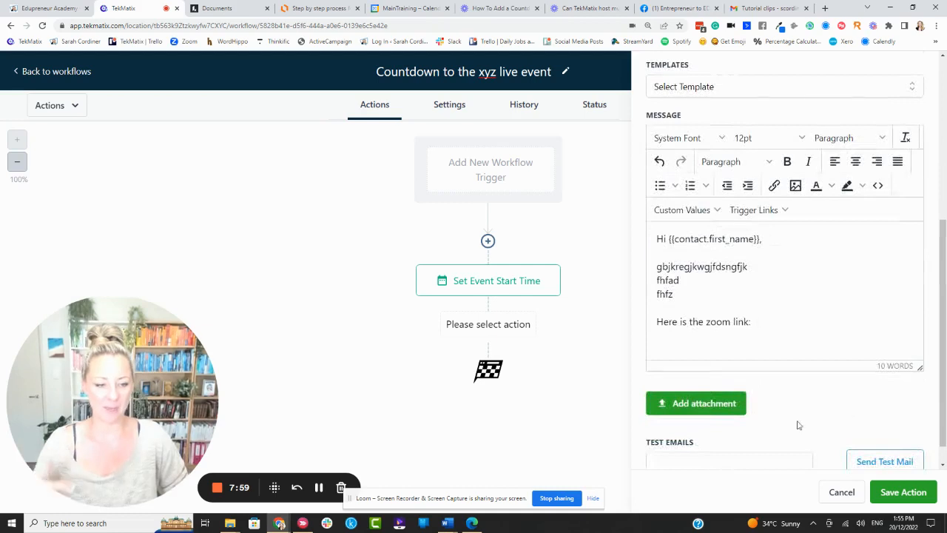
left_click(924, 503)
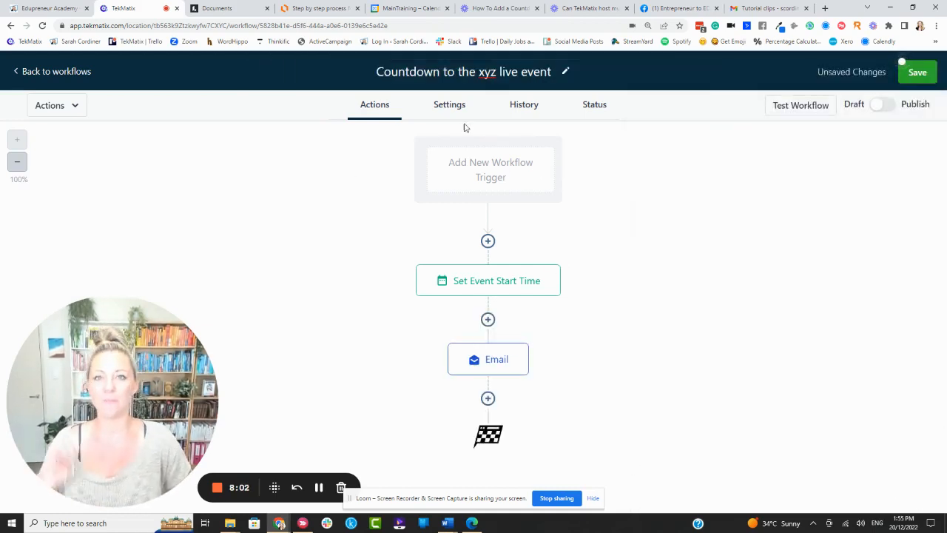
Add a Wait action after the Email step and name it Wait until 3 days before.
left_click(488, 398)
type("wa")
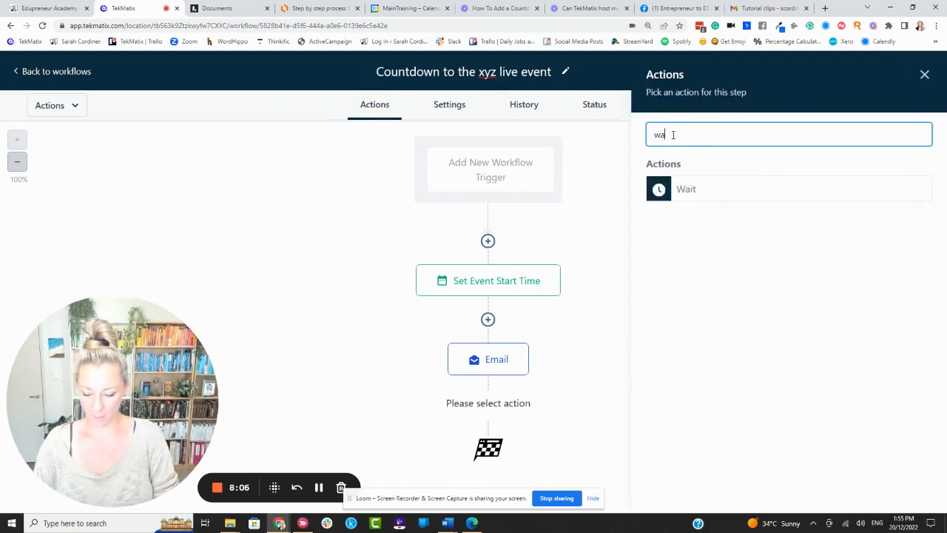
type("it")
left_click(683, 190)
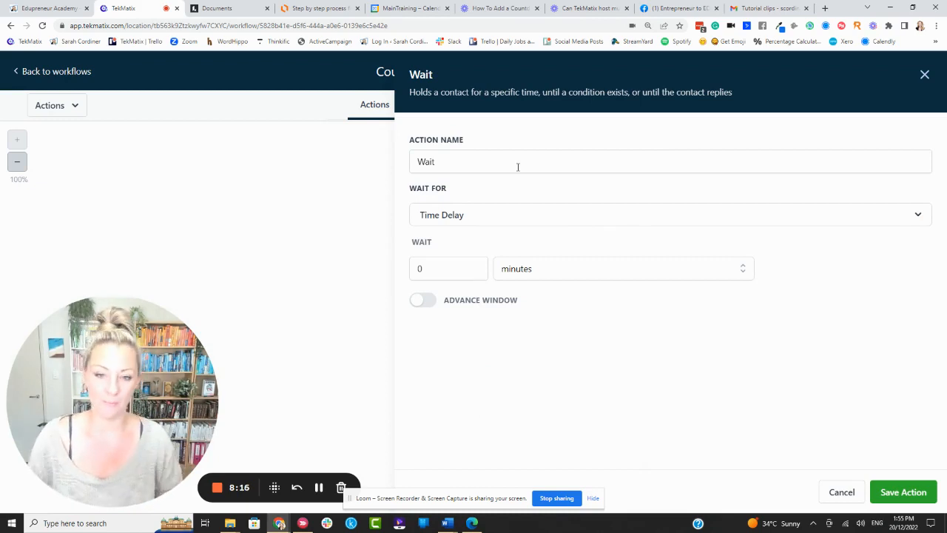
left_click(459, 160)
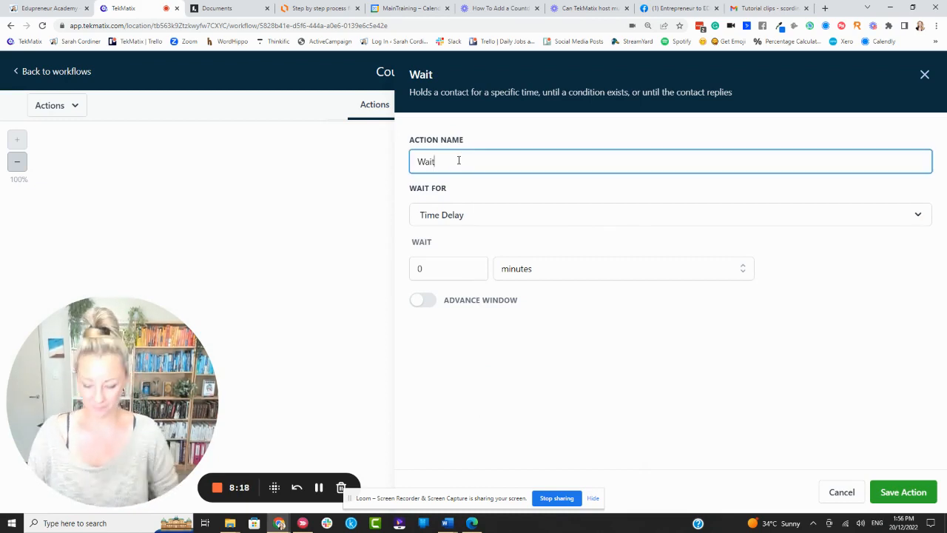
type("for")
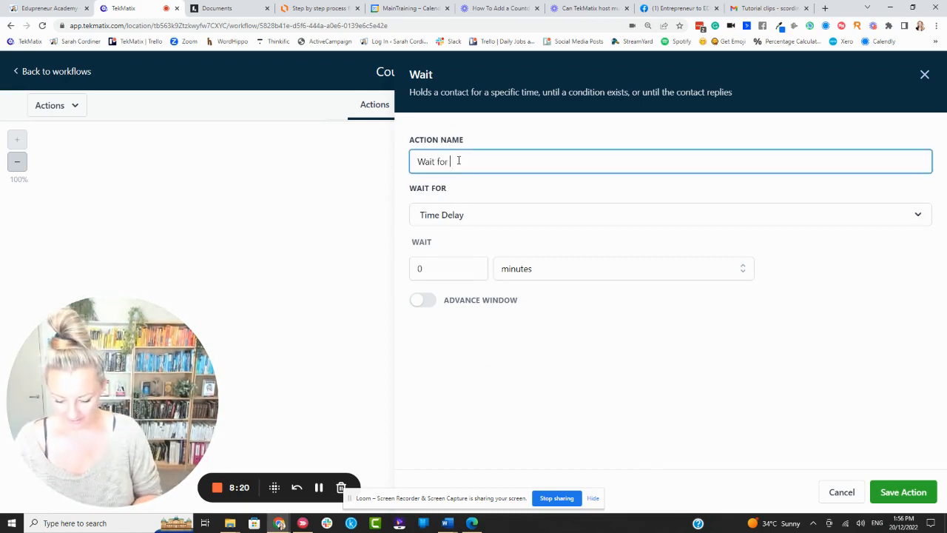
type("until")
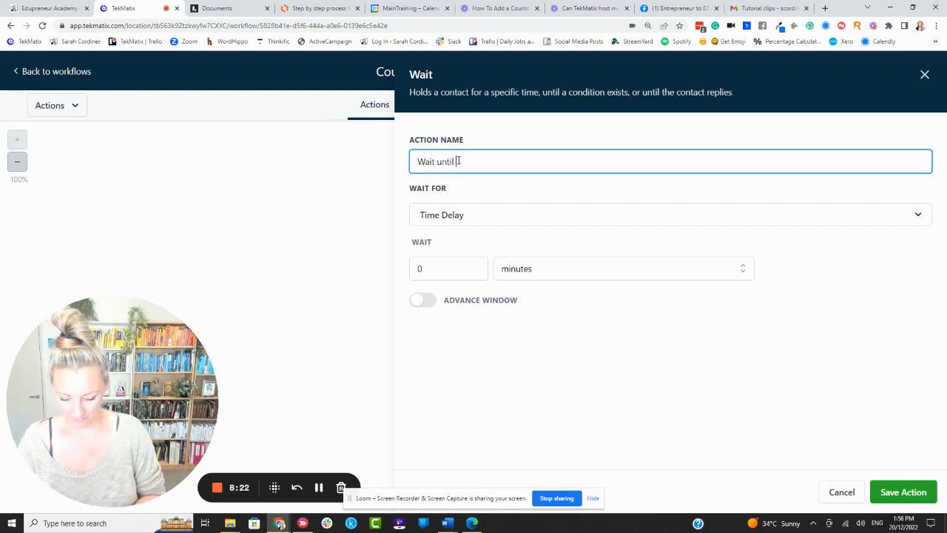
type(" 3 days before")
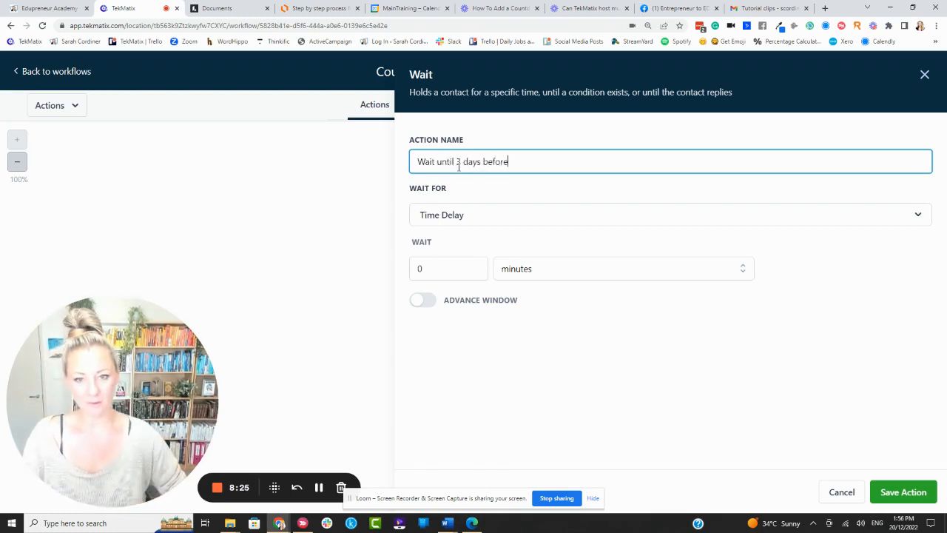
Set the wait to Event / Appointment time, 3 days before the event.
left_click(457, 215)
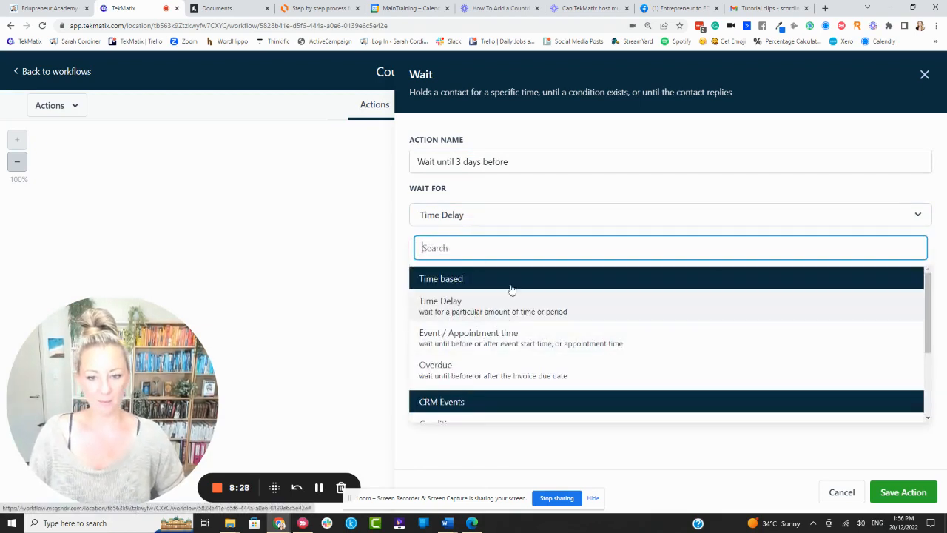
left_click(535, 344)
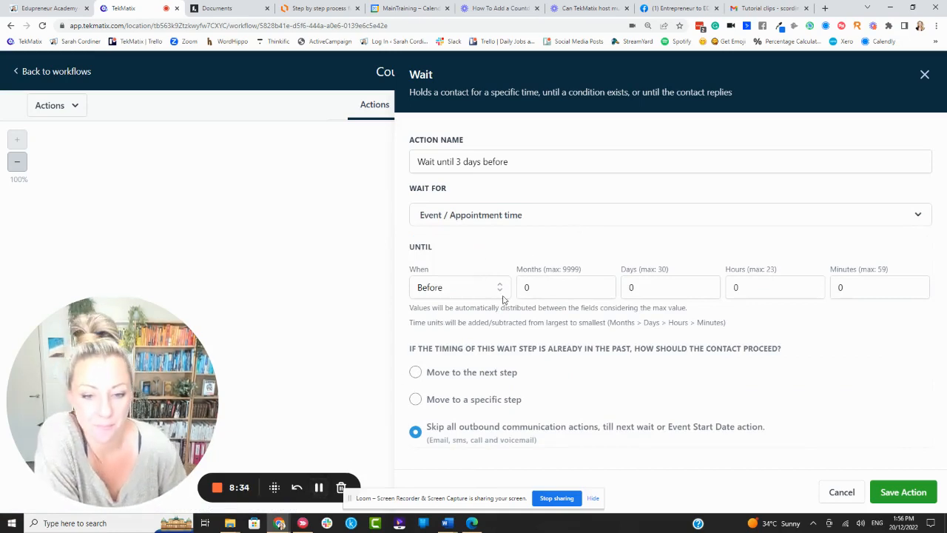
left_click(650, 282)
key("BackSpace")
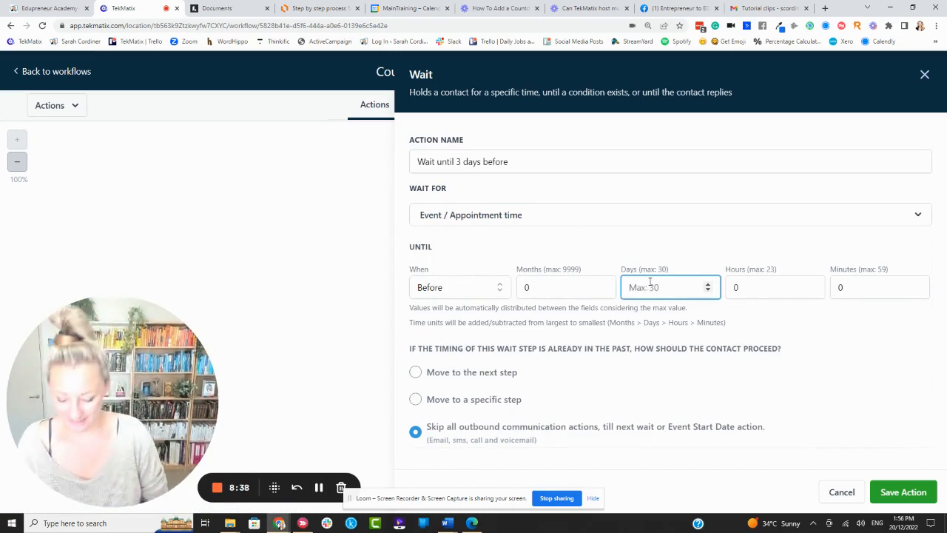
type("3")
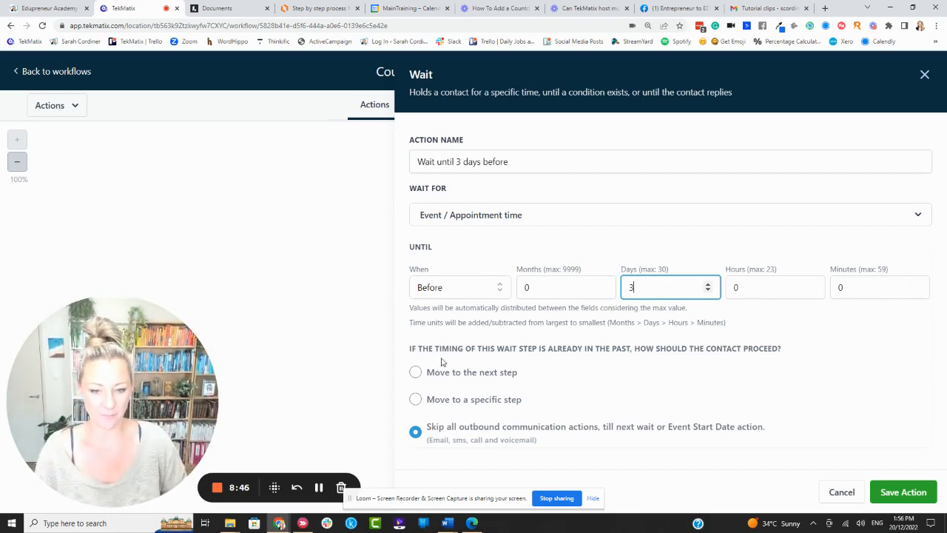
Keep skipping outbound communications when the wait time has already passed, and save the Wait action.
left_click(570, 372)
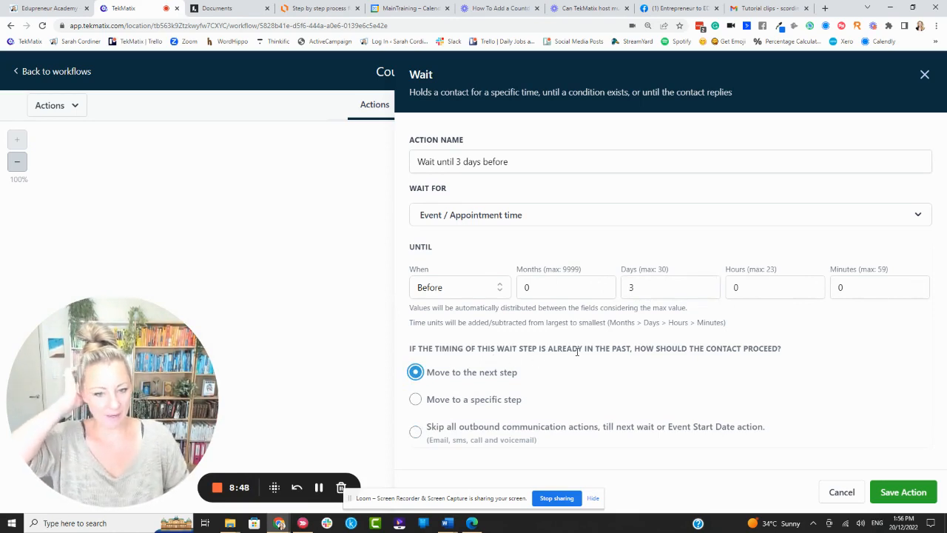
left_click(416, 433)
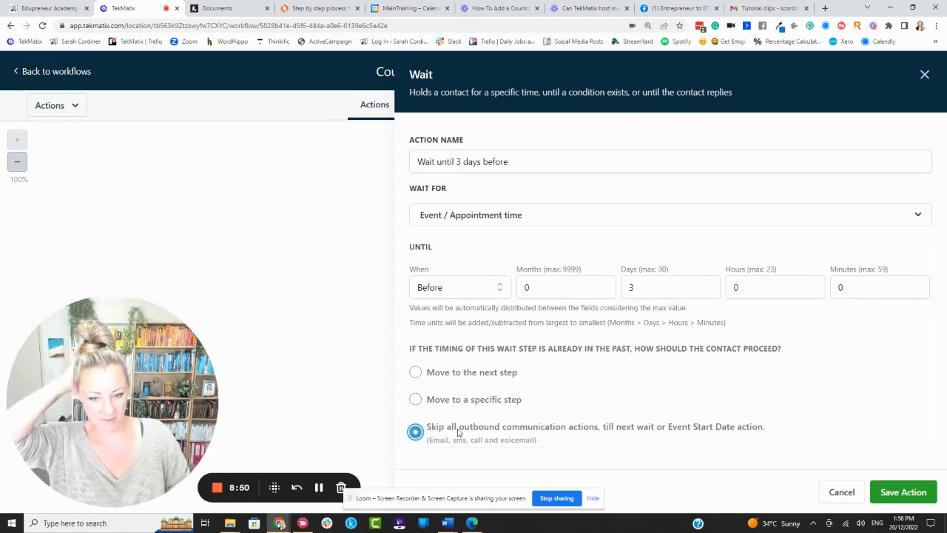
left_click(911, 492)
Add a Send Email action after the Wait Until 3 Days Before step.
scroll(650, 294, "down", 1)
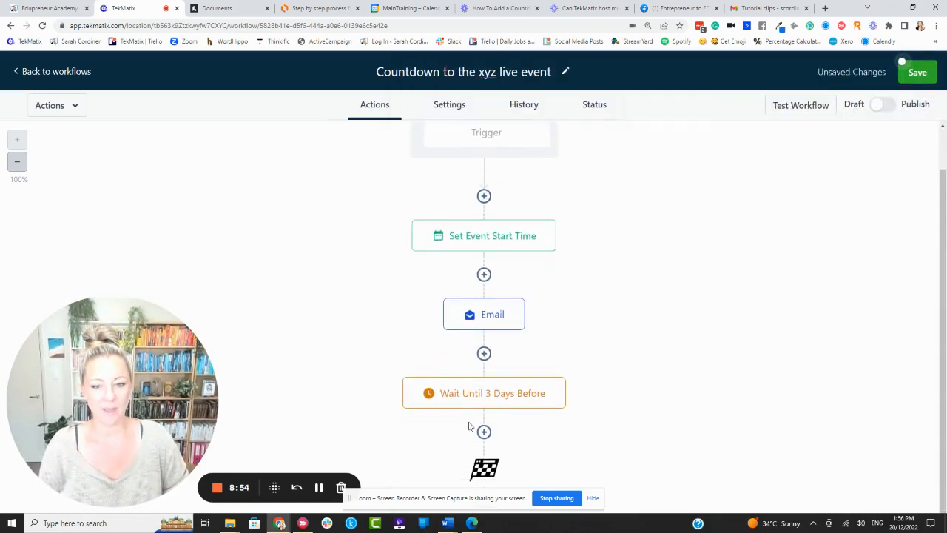
mouse_move(512, 393)
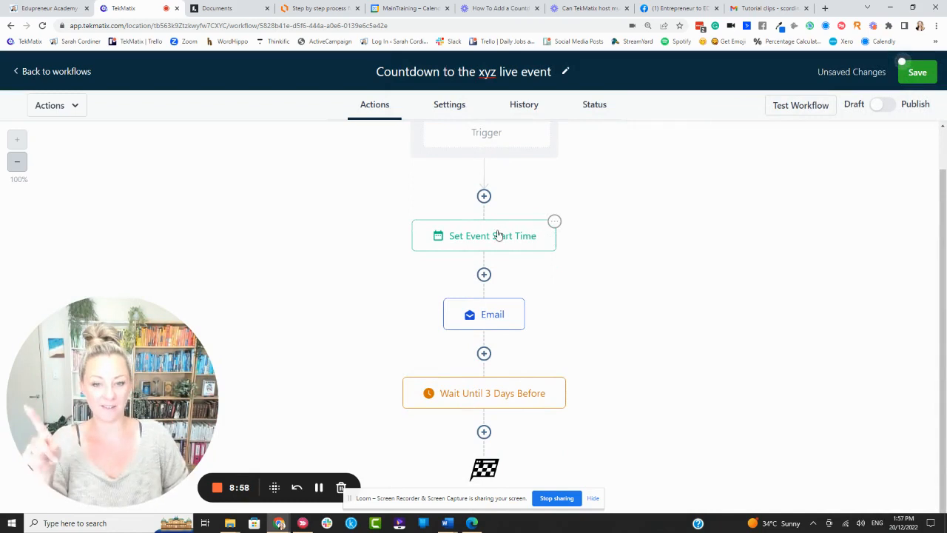
left_click(484, 431)
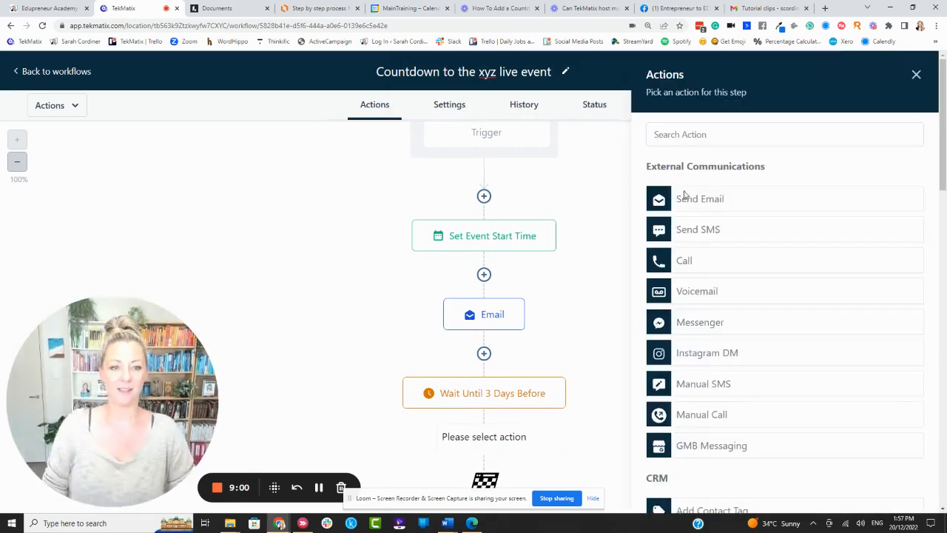
left_click(681, 195)
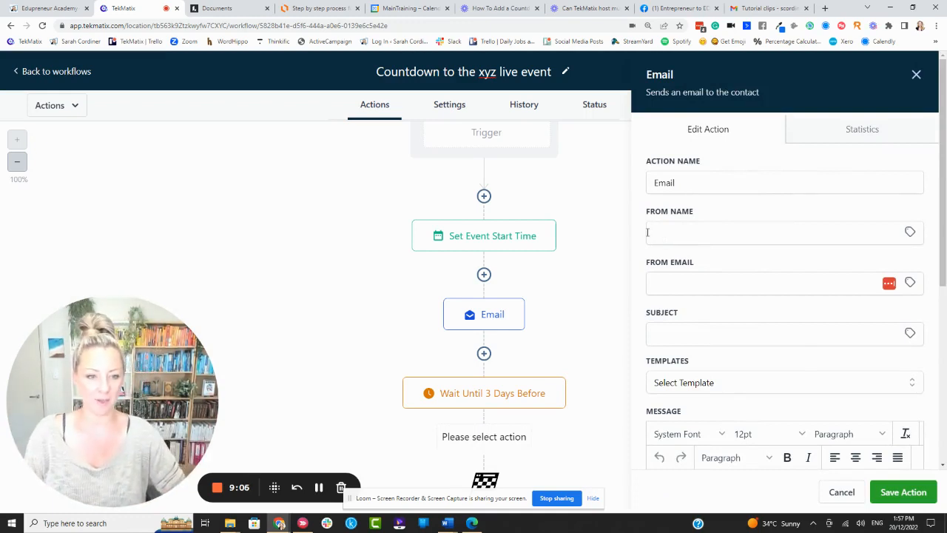
Set the email subject to Reminder - xyz live event starts in 3 days.
left_click(650, 231)
left_click(657, 282)
left_click(654, 331)
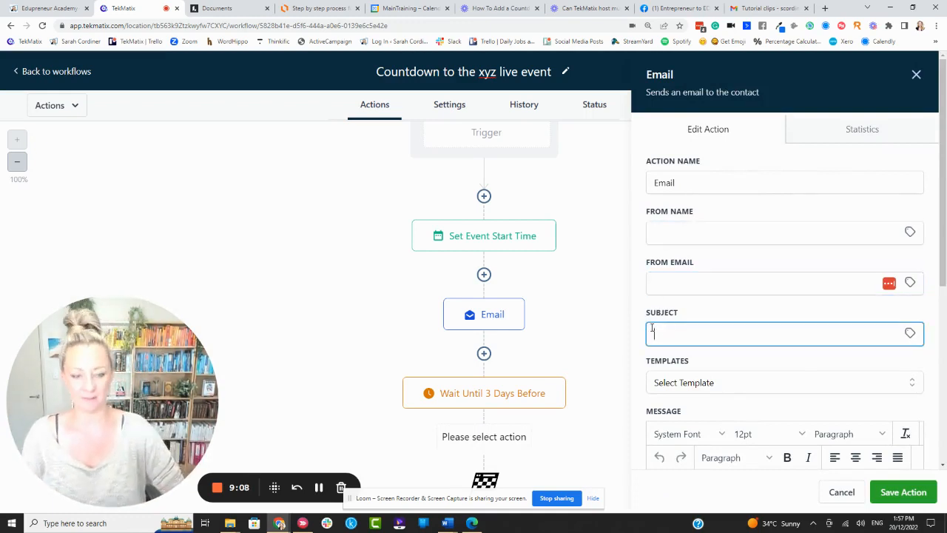
type("Reminder ")
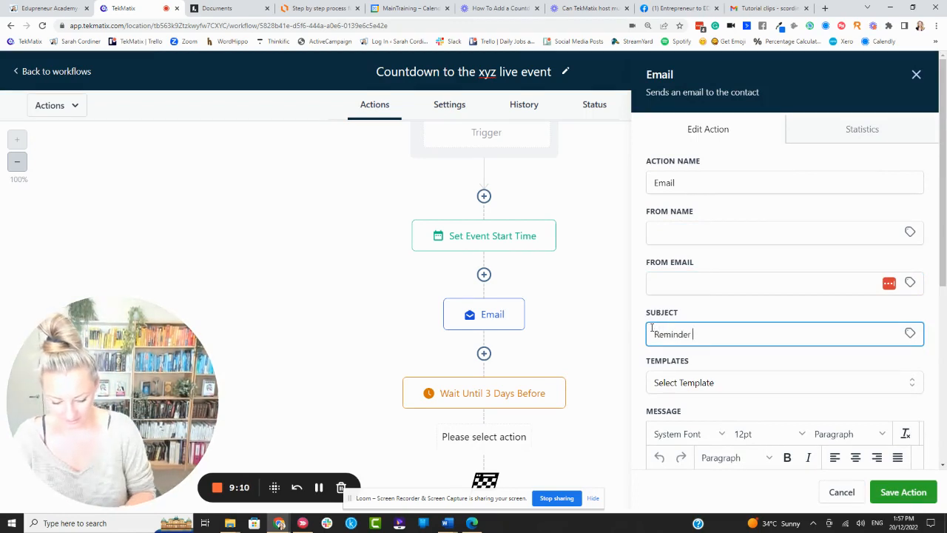
type("- xyz live event ")
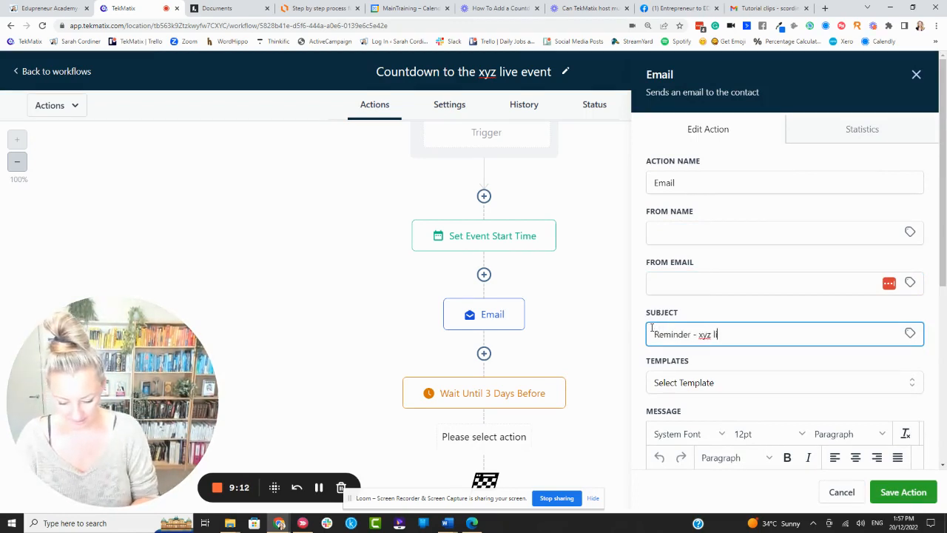
type("starts in")
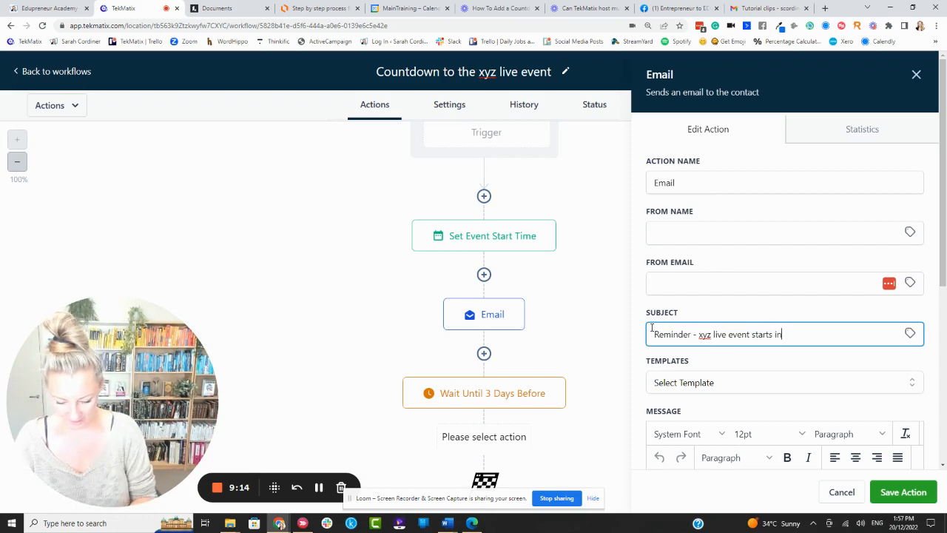
type(" 3 d")
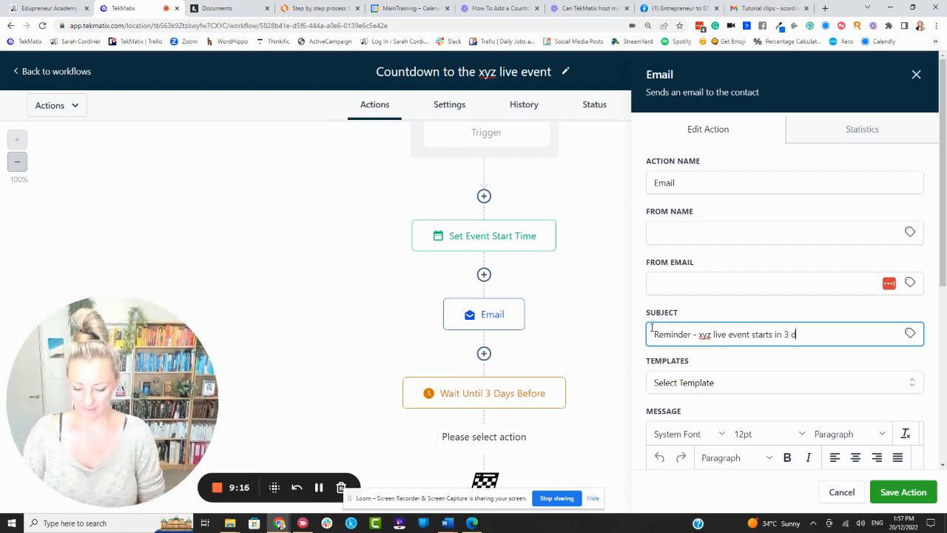
type("ays")
Start the reminder message with Hi followed by the contact's First Name custom value.
scroll(688, 333, "down", 3)
left_click(684, 284)
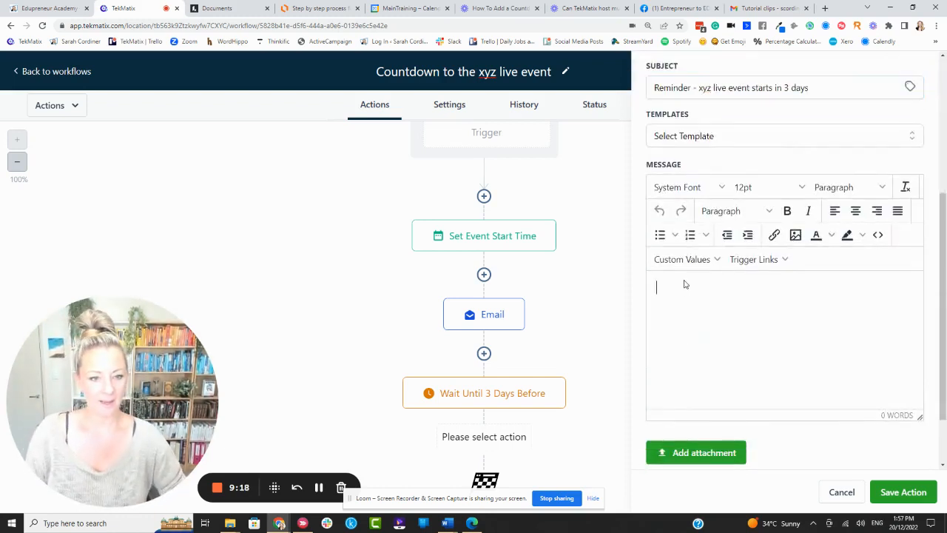
type("Hi")
left_click(682, 259)
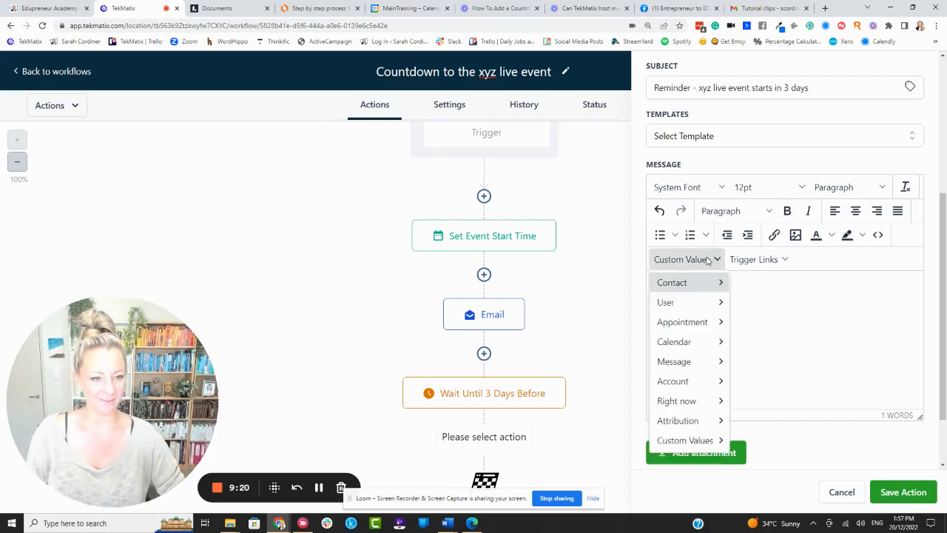
mouse_move(706, 283)
left_click(753, 304)
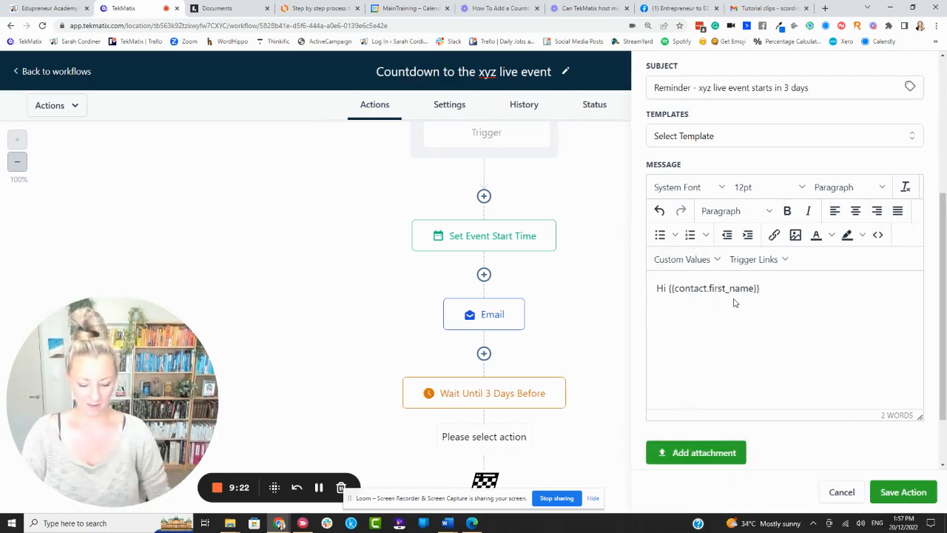
Add placeholder body lines and the line "Here's yur zoom link again:" to the message, then save the email action.
key("Return")
type("dfbjhabf")
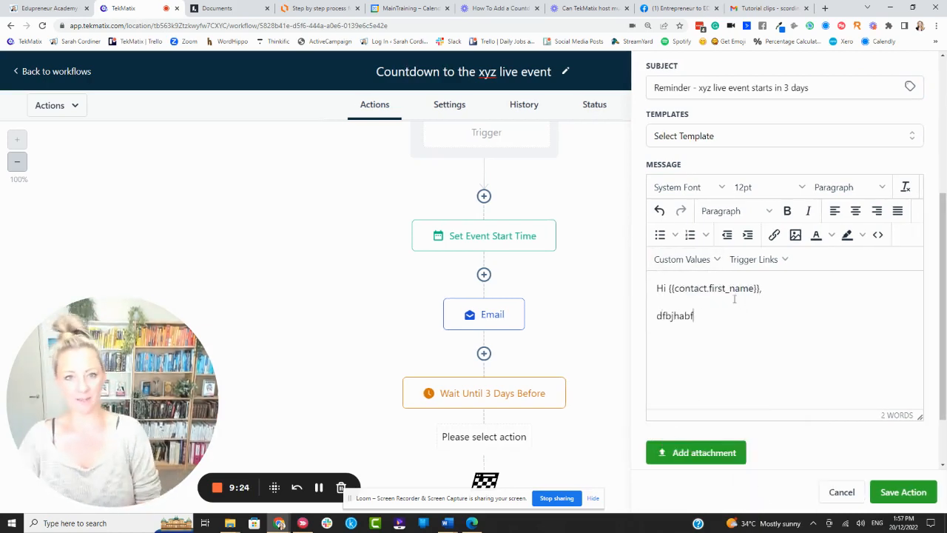
type("vdjbfjh ggbvjbj ")
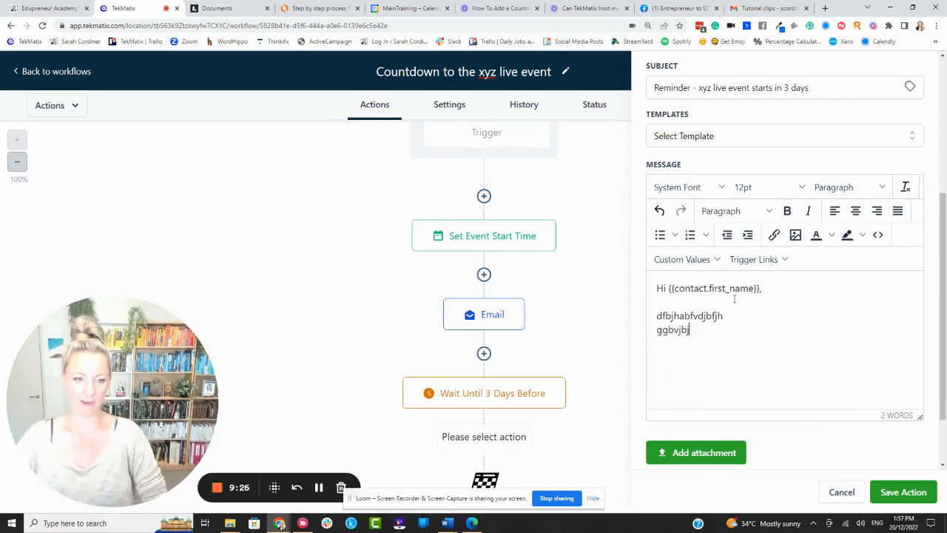
type("gd")
key("Return")
type("H")
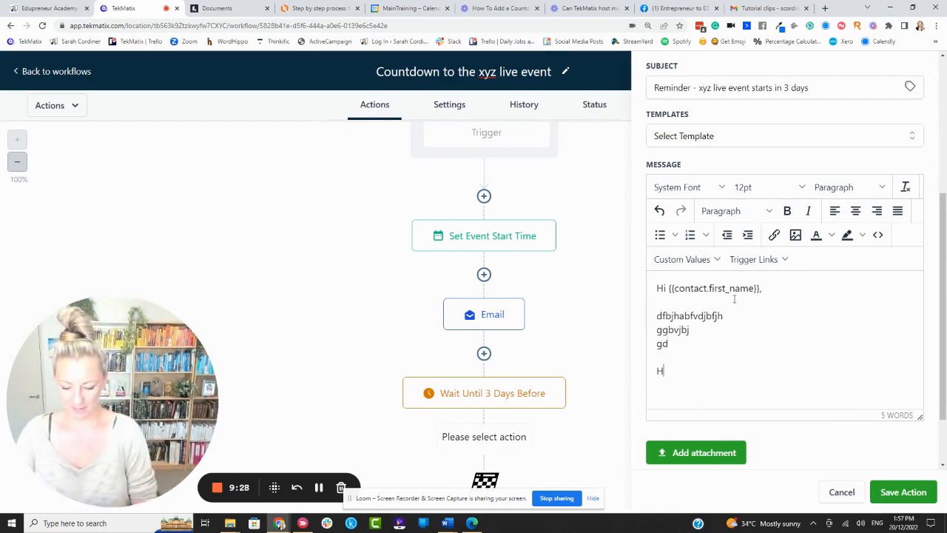
type("ere's yur zoom l")
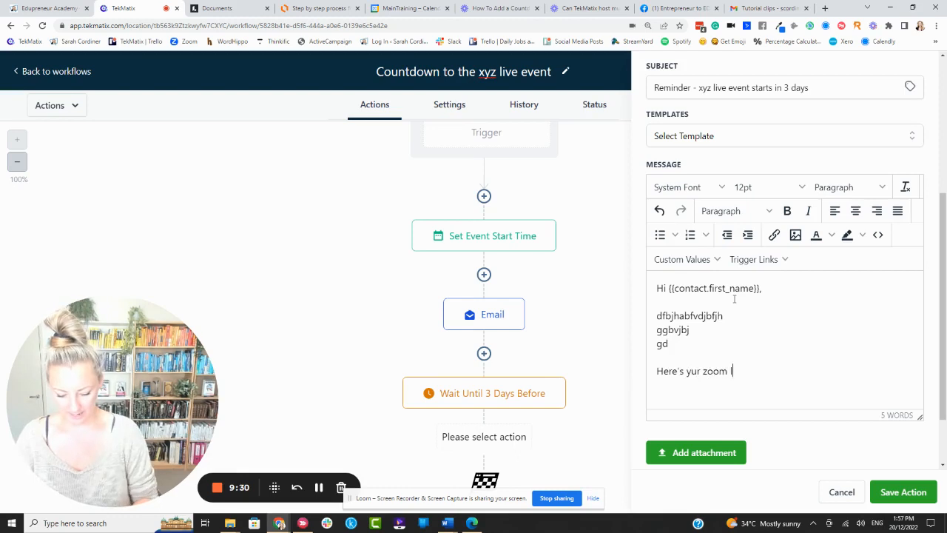
type("ink again:")
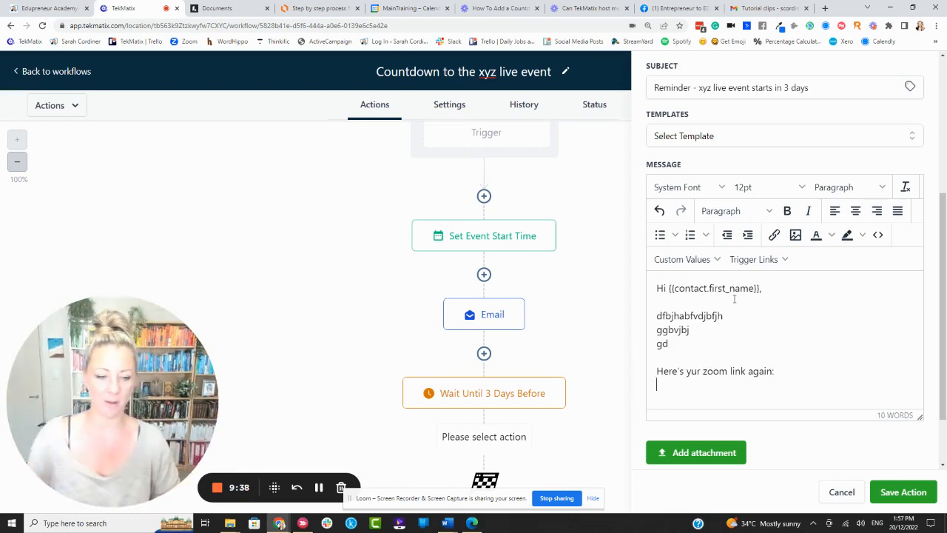
left_click(904, 492)
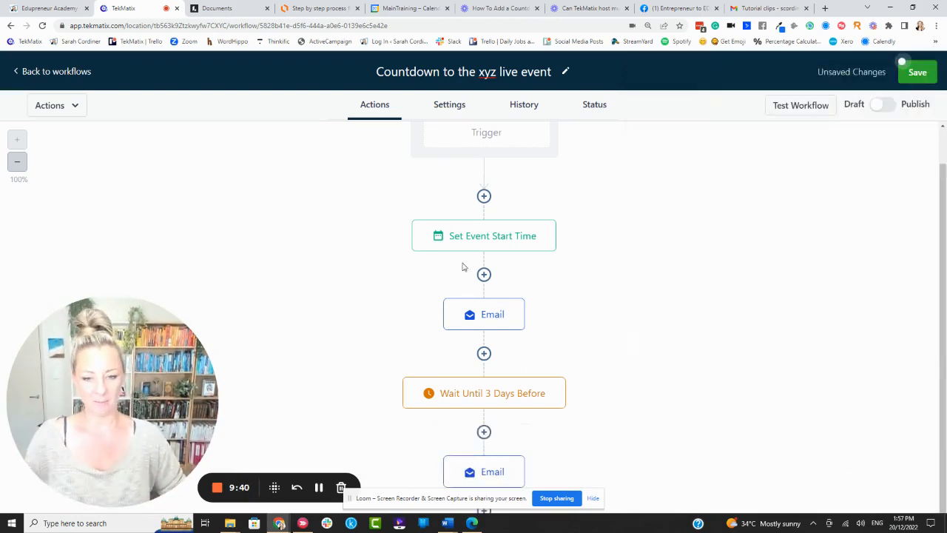
Add a Wait action after the second email and set it to wait for Event / Appointment time.
scroll(474, 281, "down", 1)
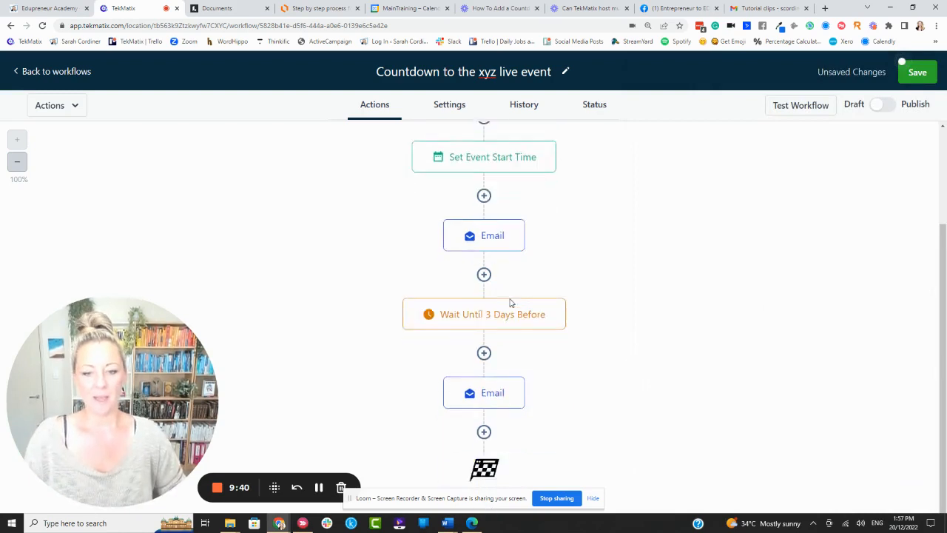
left_click(484, 433)
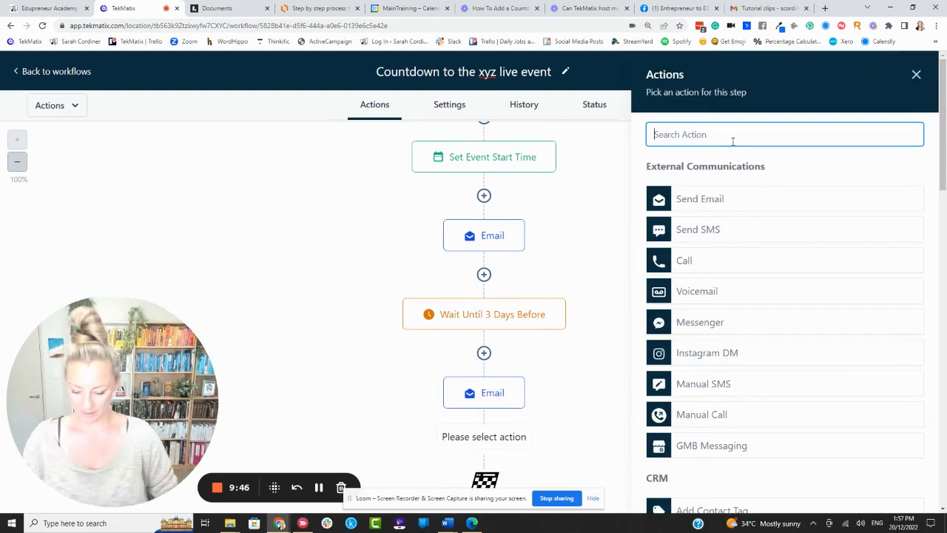
type("wait")
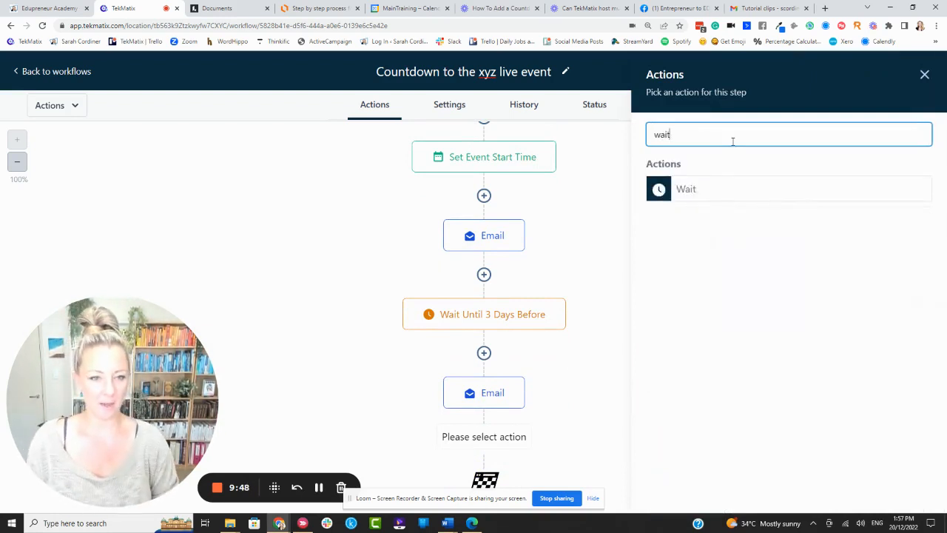
left_click(722, 191)
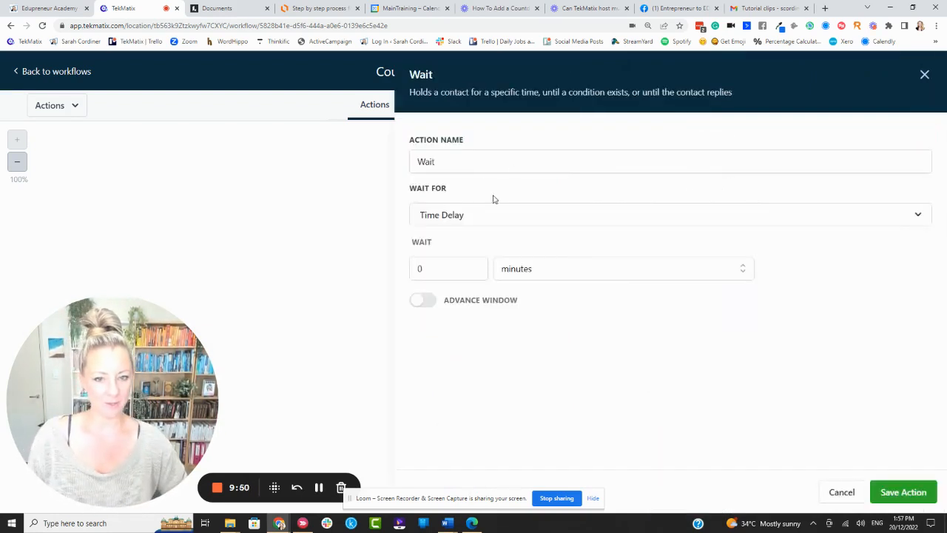
left_click(474, 215)
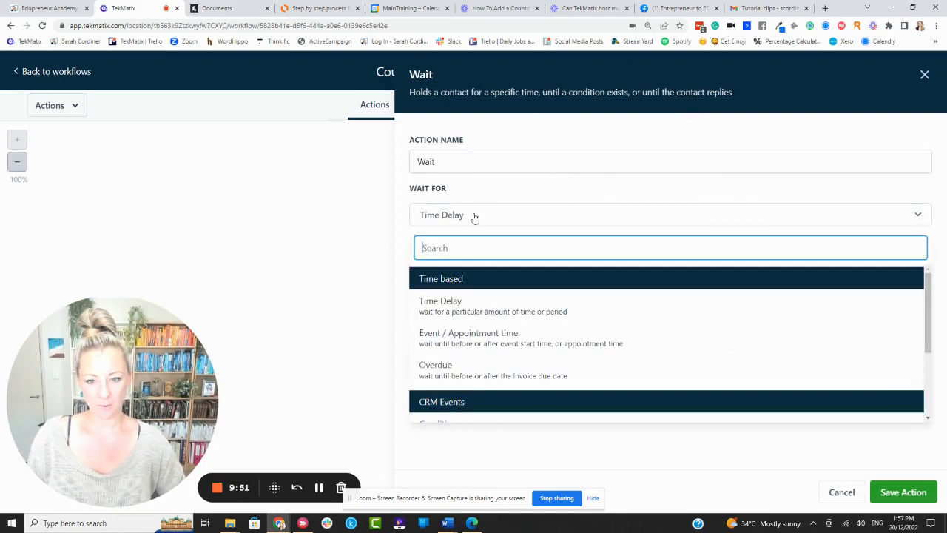
left_click(526, 342)
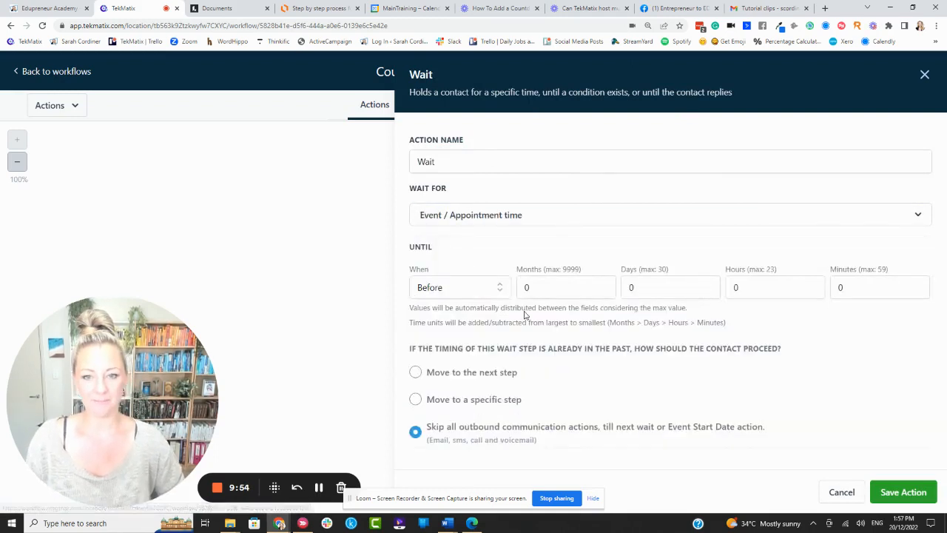
Set the wait to 1 day before the event and save the action.
left_click(666, 287)
key("BackSpace")
type("1")
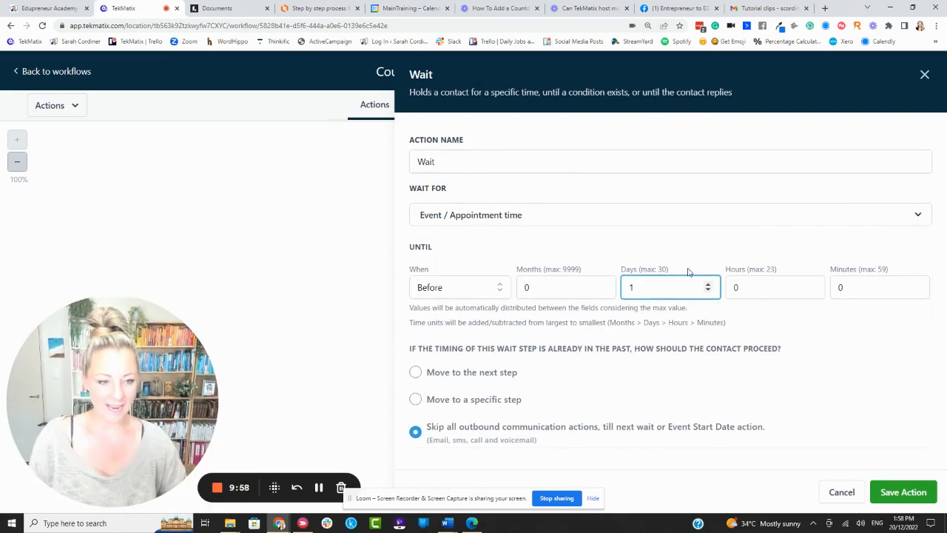
left_click(918, 492)
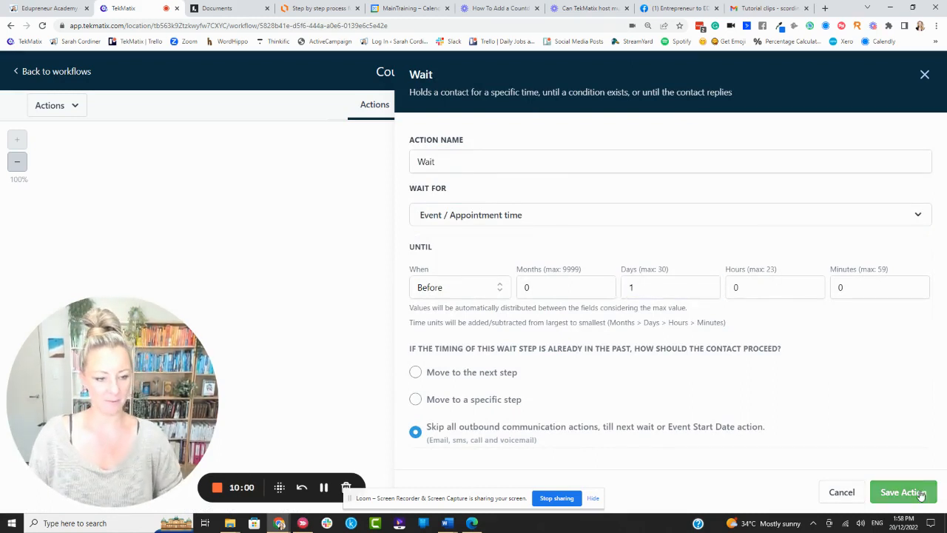
Rename the new Wait action to "Wait until 1 day before" and save it.
scroll(690, 374, "down", 2)
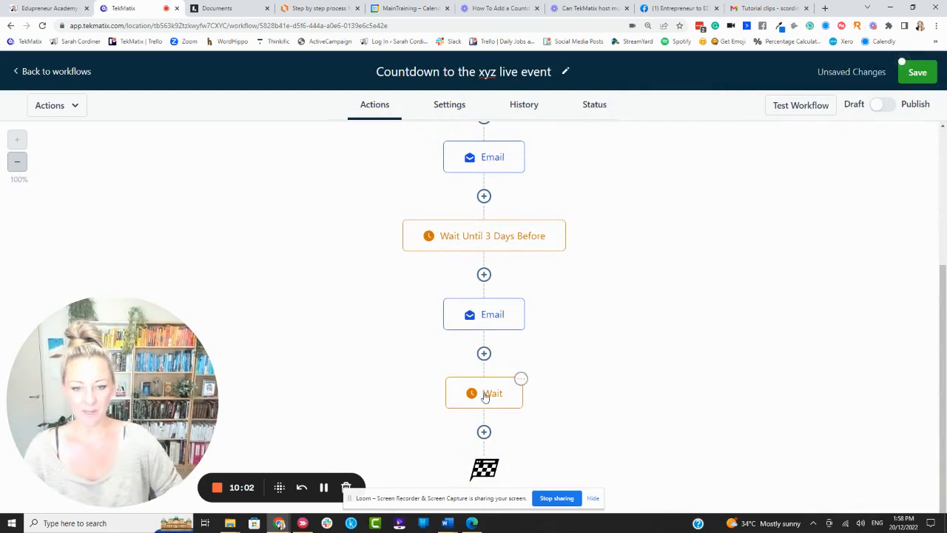
left_click(487, 397)
left_click(477, 157)
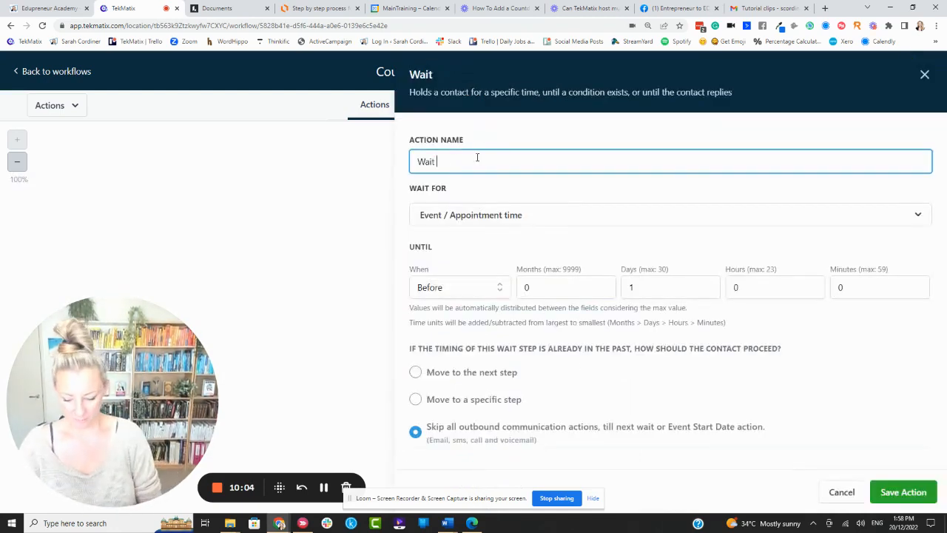
type("until 1 day be")
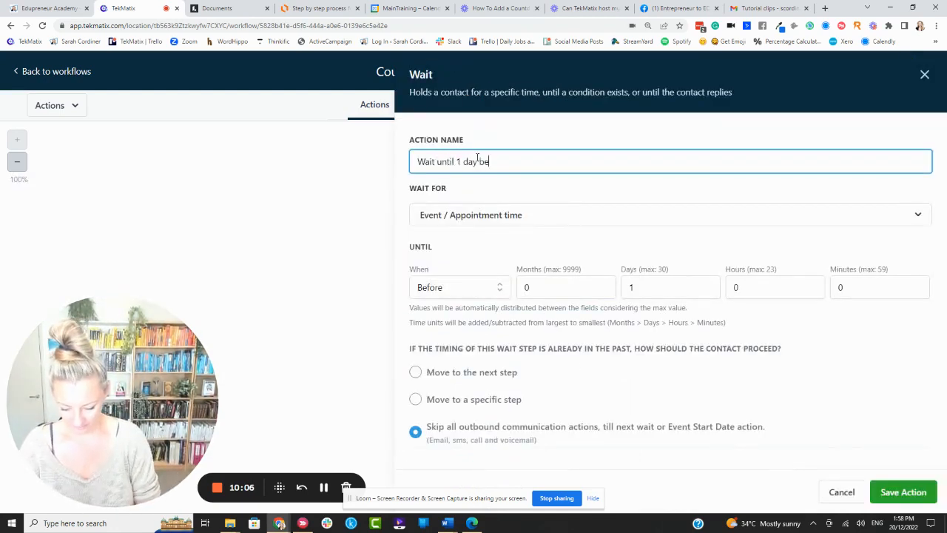
type("fore")
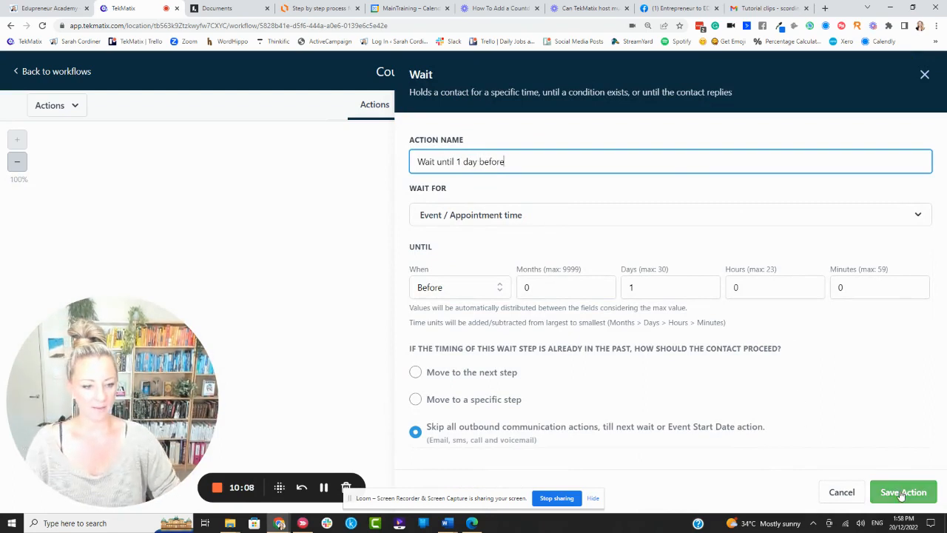
left_click(902, 494)
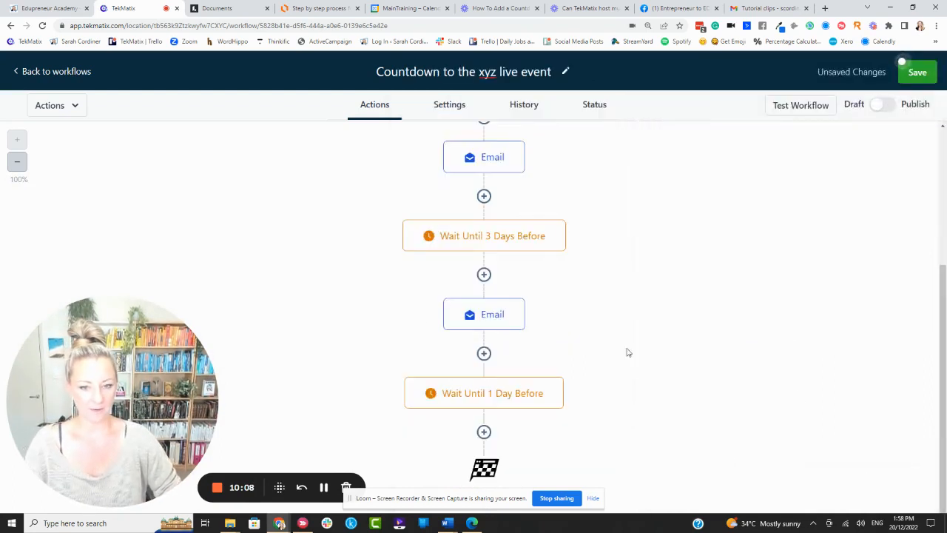
Add a Send Email action after the Wait Until 1 Day Before step.
left_click(484, 432)
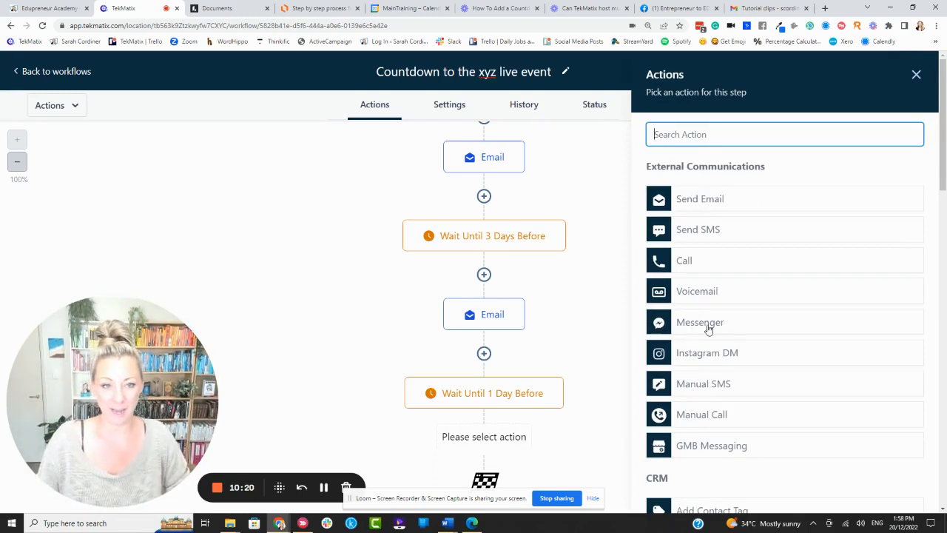
left_click(706, 201)
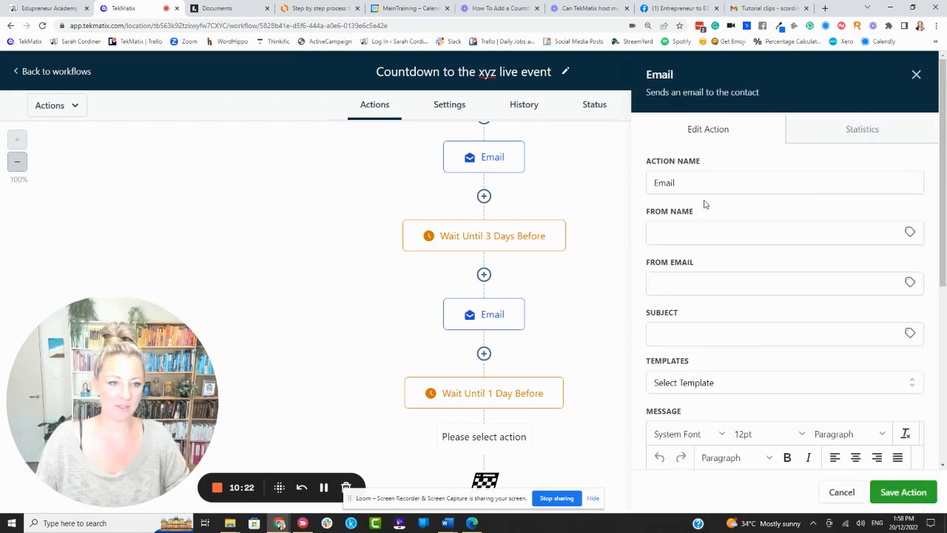
scroll(698, 261, "down", 3)
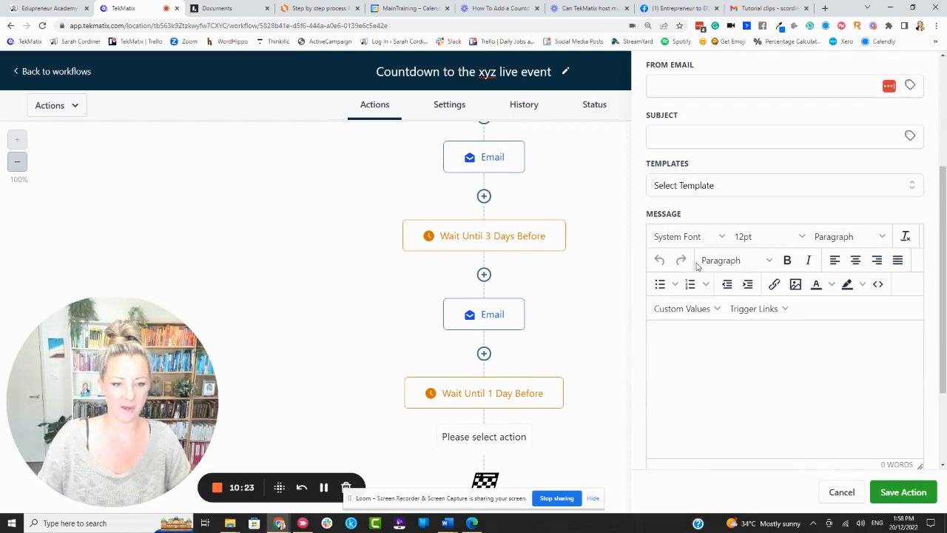
Start the message with Hi followed by the contact's First Name custom value and a comma.
left_click(673, 350)
type("Hi")
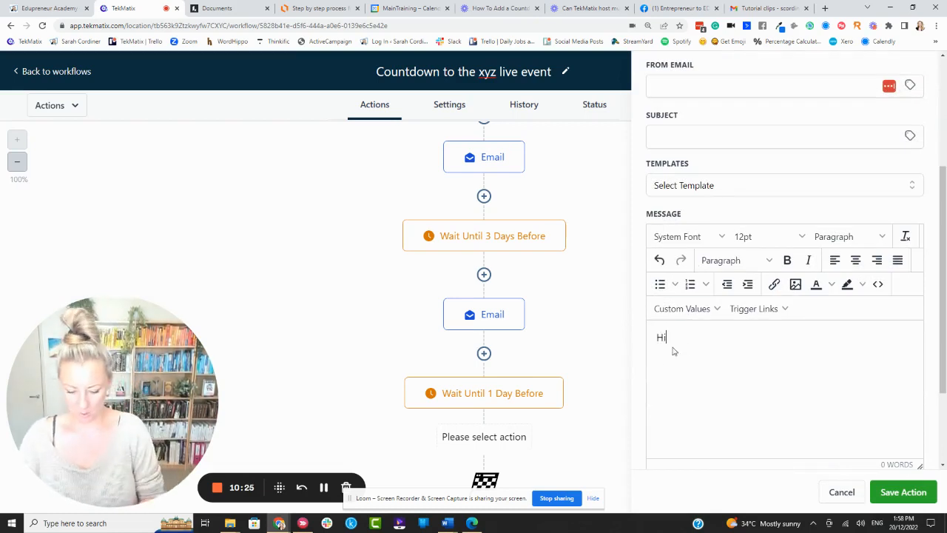
left_click(700, 311)
mouse_move(685, 333)
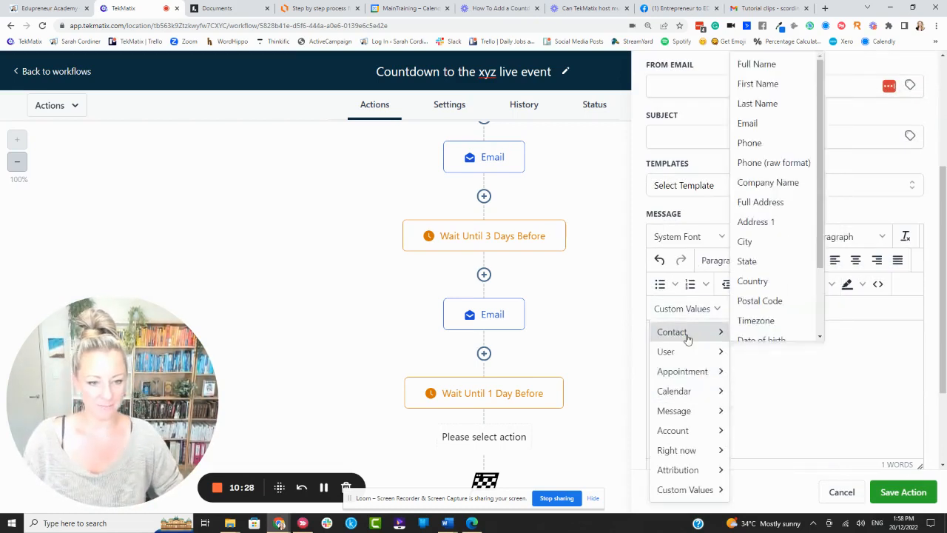
left_click(755, 86)
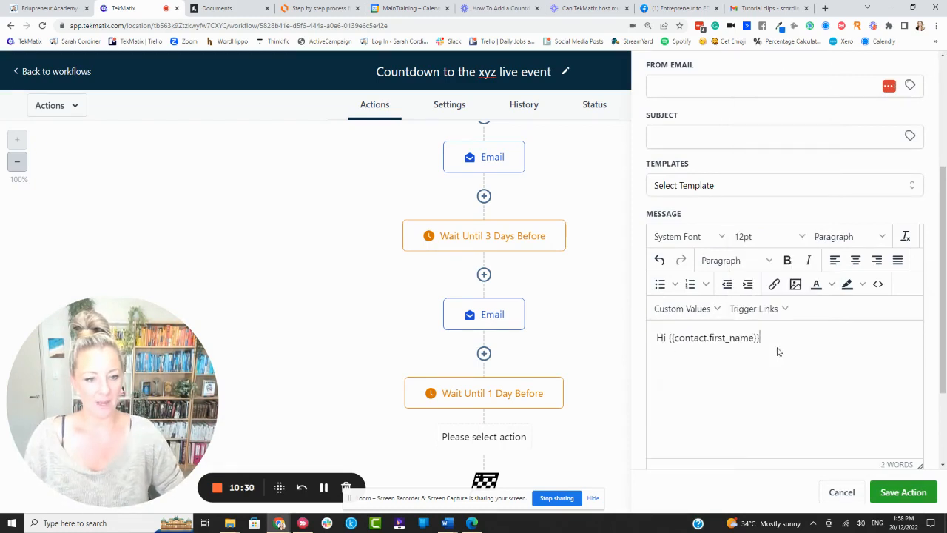
type(",")
key("Return")
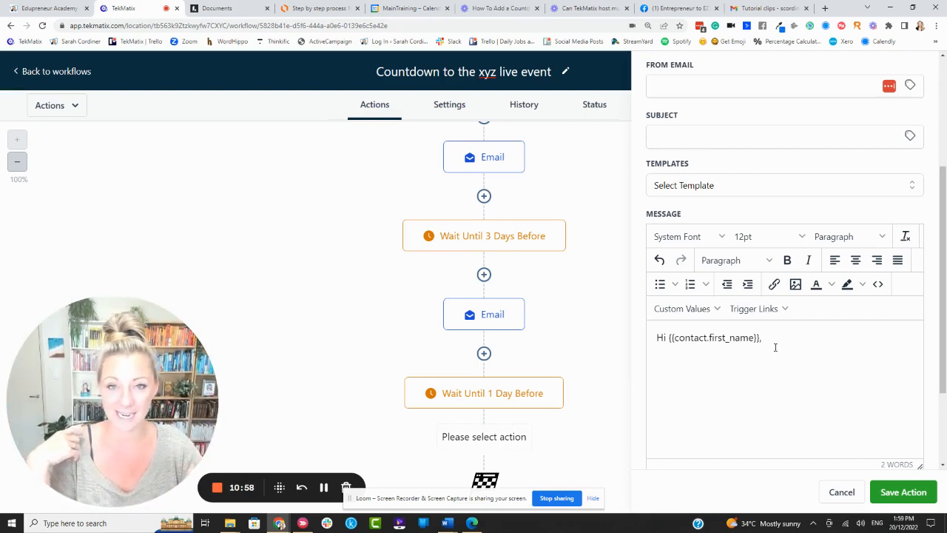
Add the line "Here are your login details:" below the greeting.
key("Return")
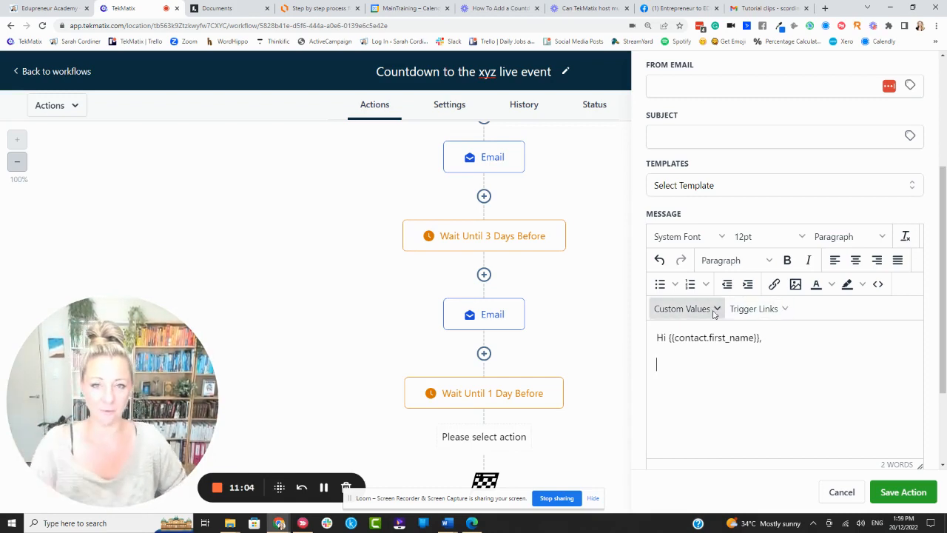
type("H")
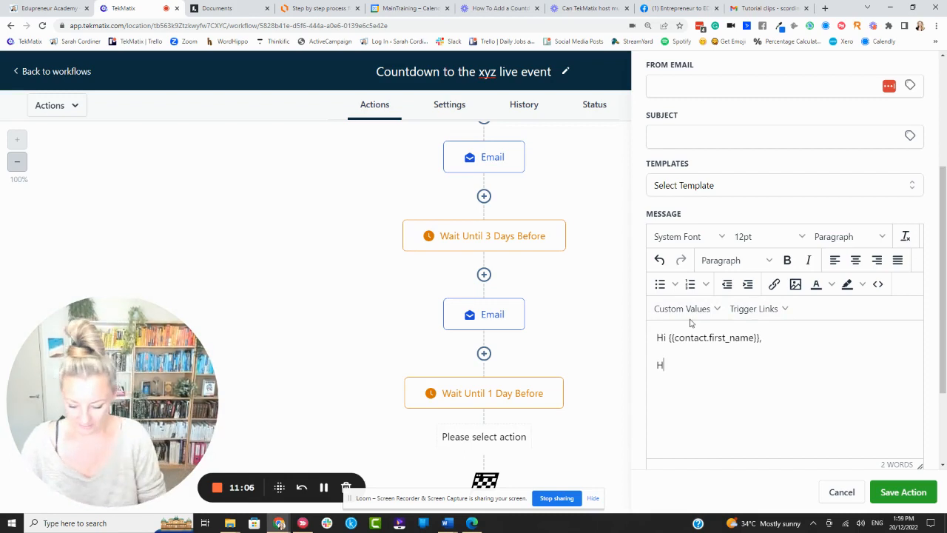
type("ere are your login dt")
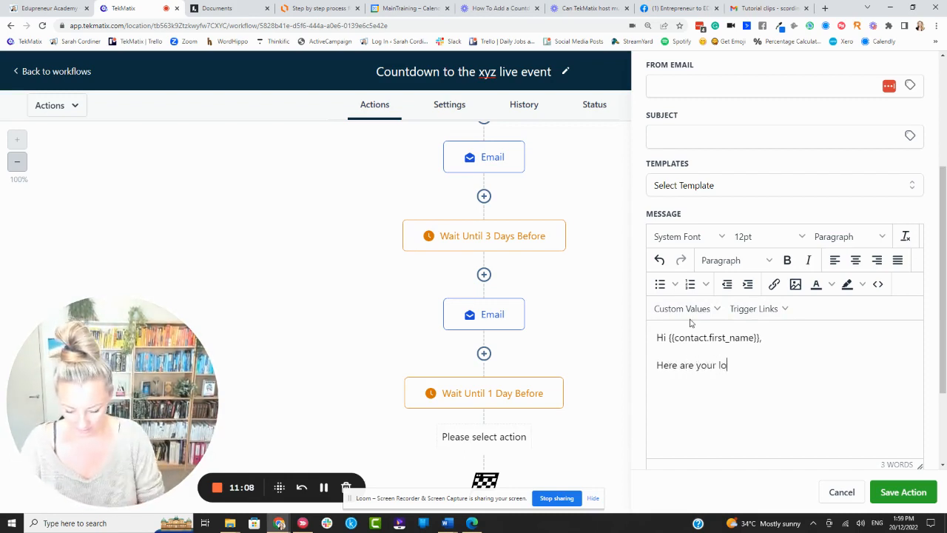
key("BackSpace")
key("BackSpace")
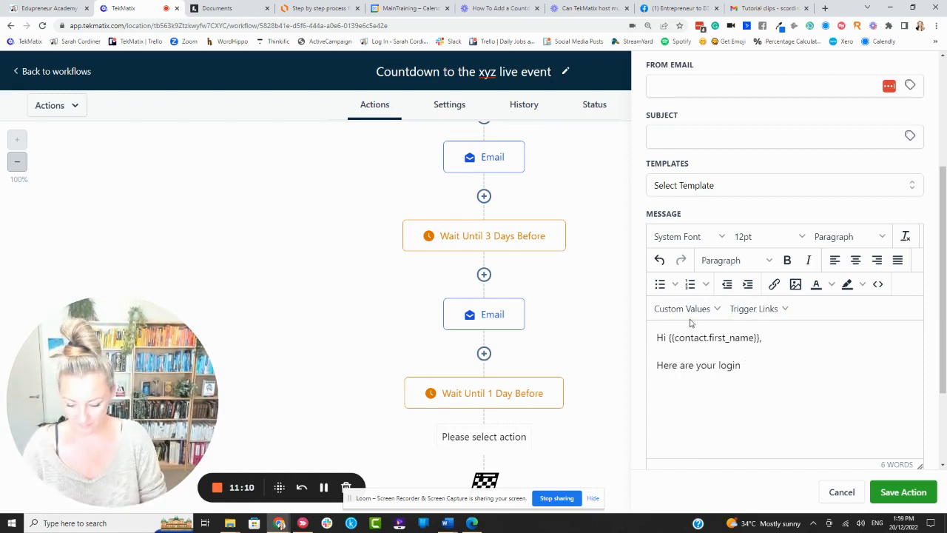
type("details:")
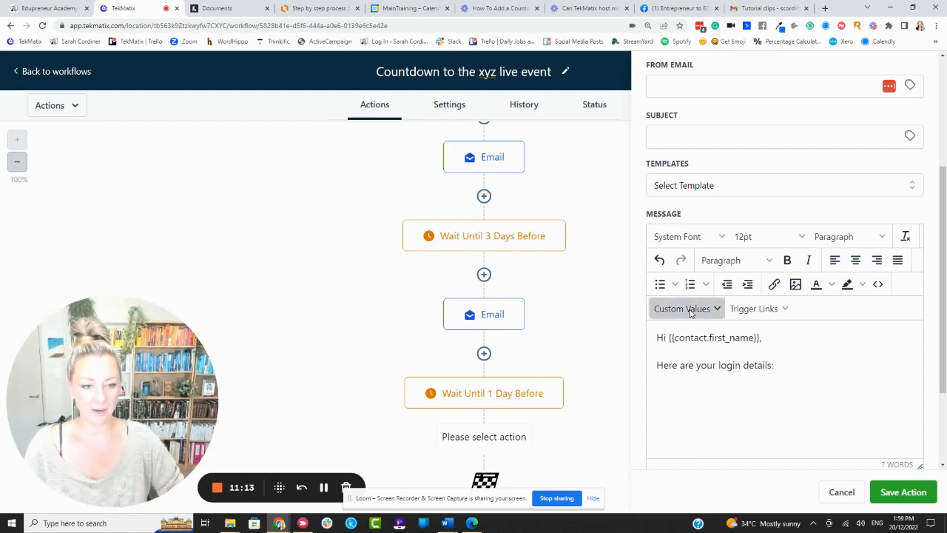
Browse the Custom Values menu's categories and submenus to see which merge fields are available.
left_click(684, 308)
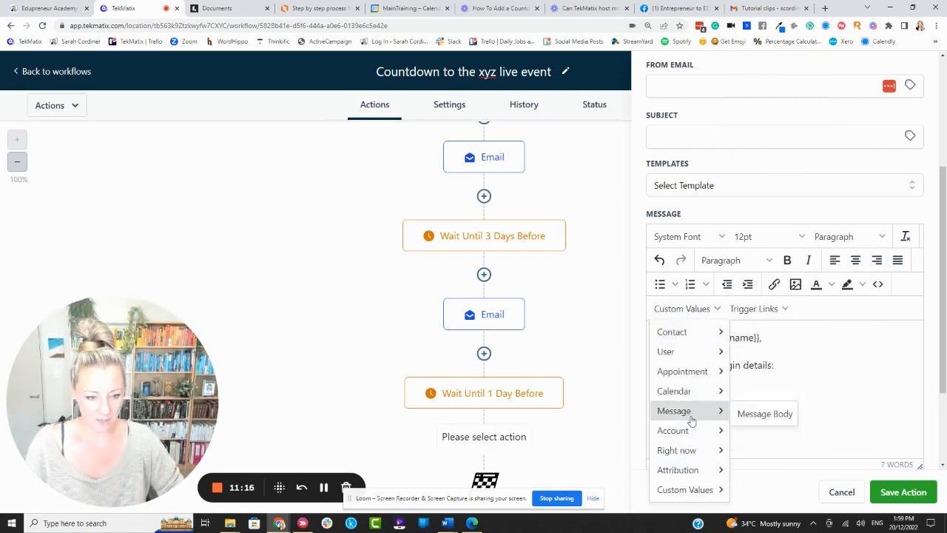
mouse_move(695, 424)
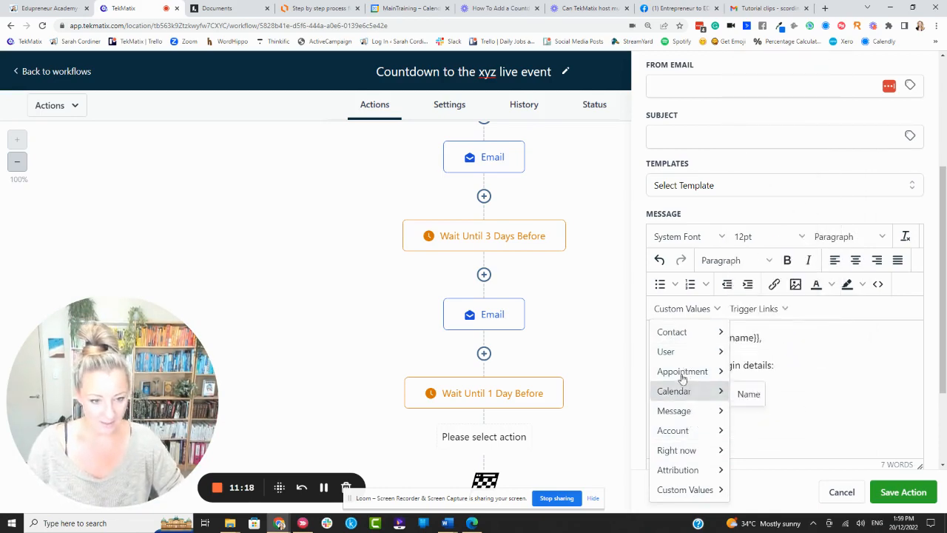
mouse_move(683, 492)
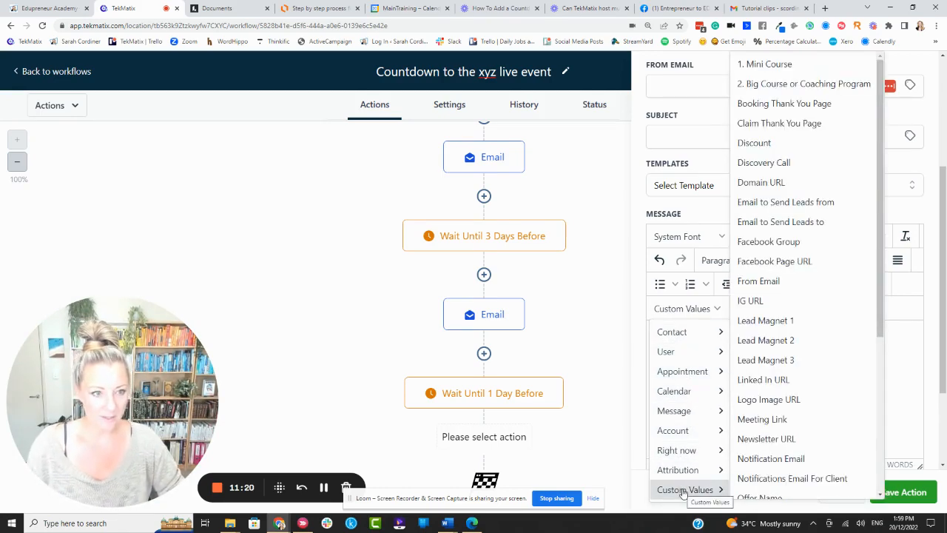
scroll(750, 330, "down", 1)
scroll(750, 331, "down", 3)
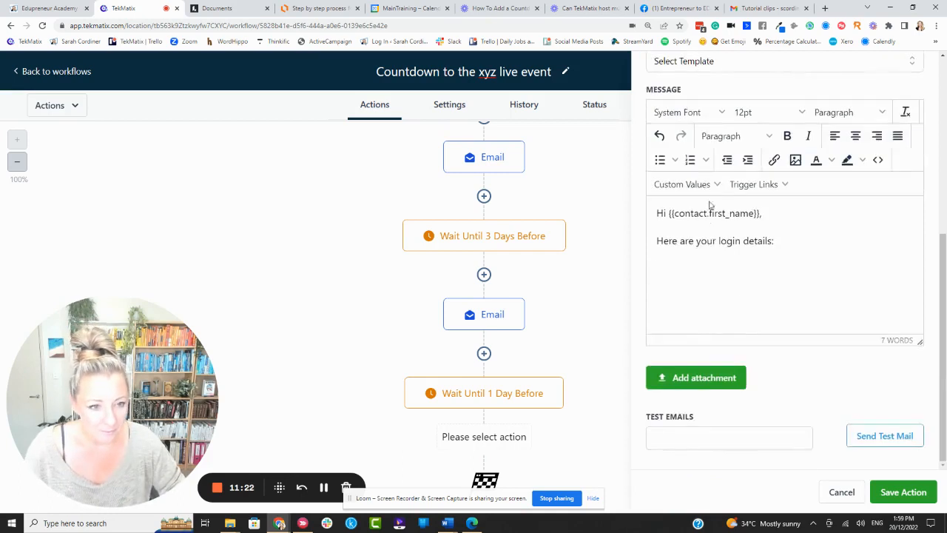
left_click(681, 184)
mouse_move(703, 251)
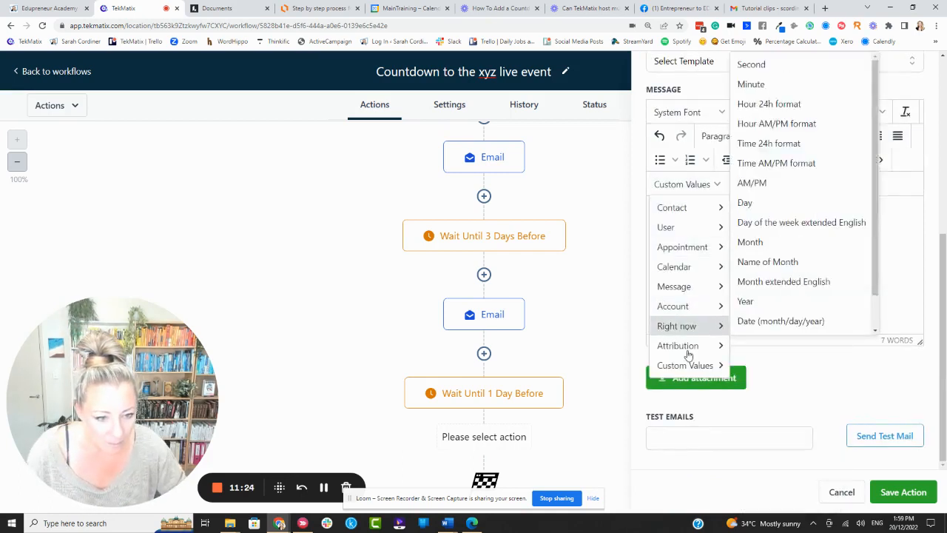
mouse_move(688, 364)
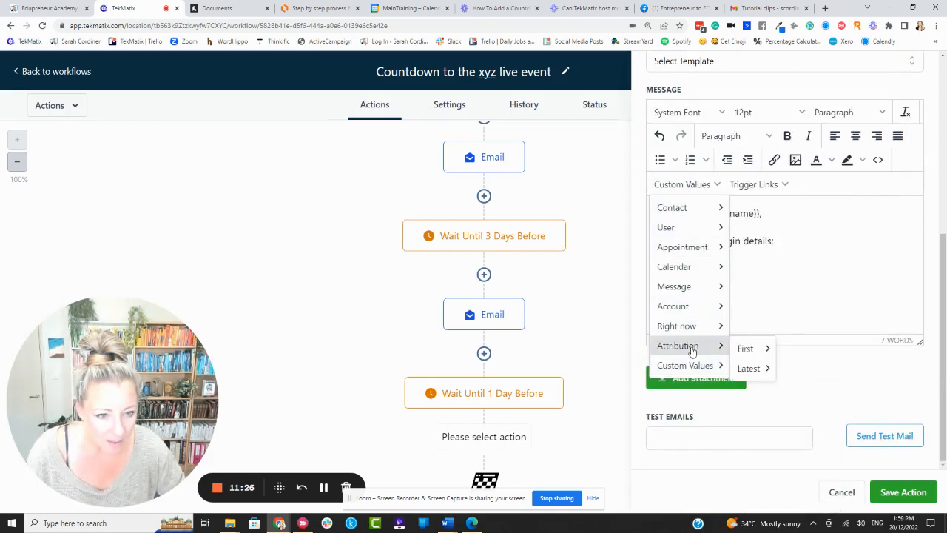
mouse_move(678, 209)
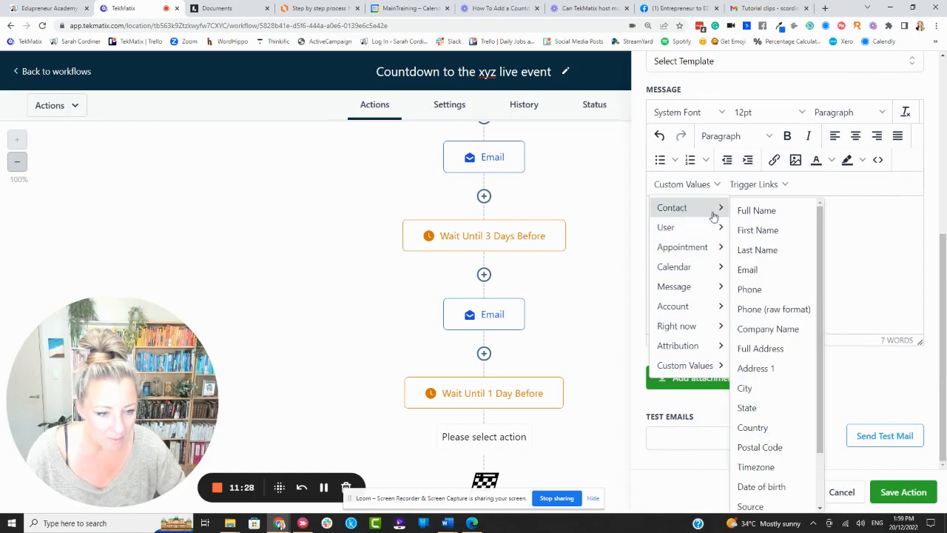
scroll(774, 319, "down", 3)
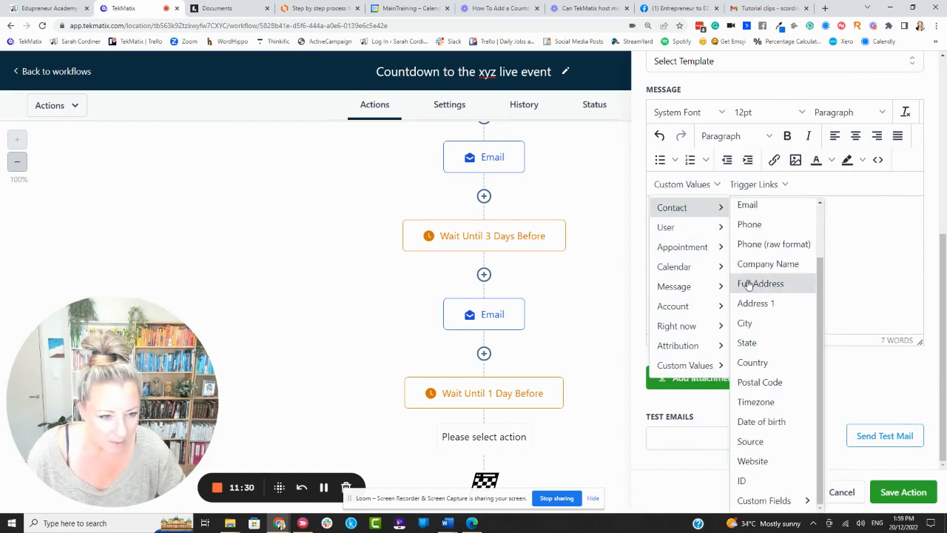
mouse_move(699, 286)
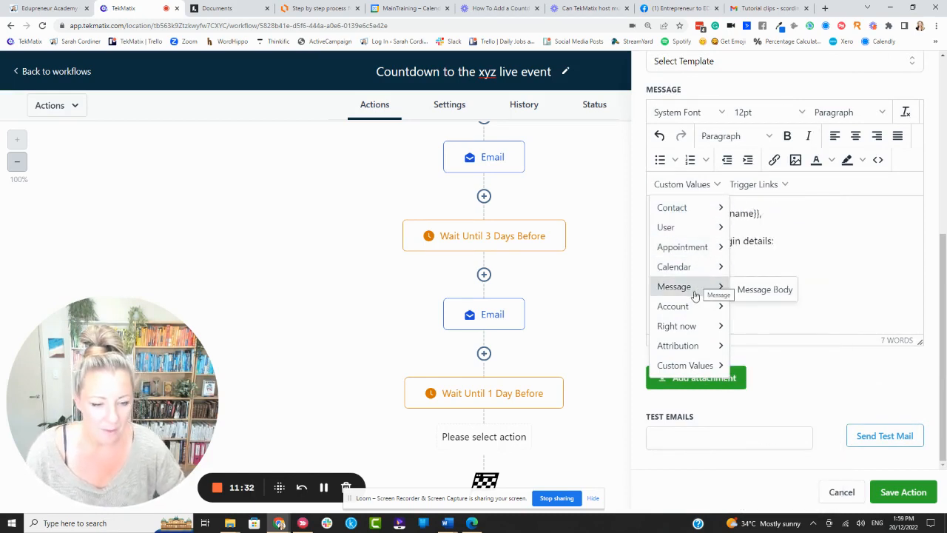
mouse_move(690, 307)
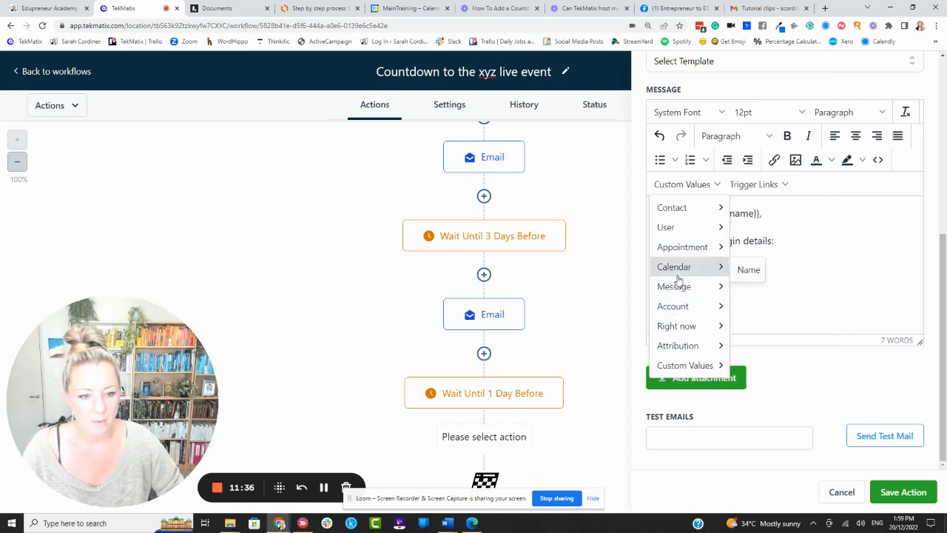
mouse_move(751, 300)
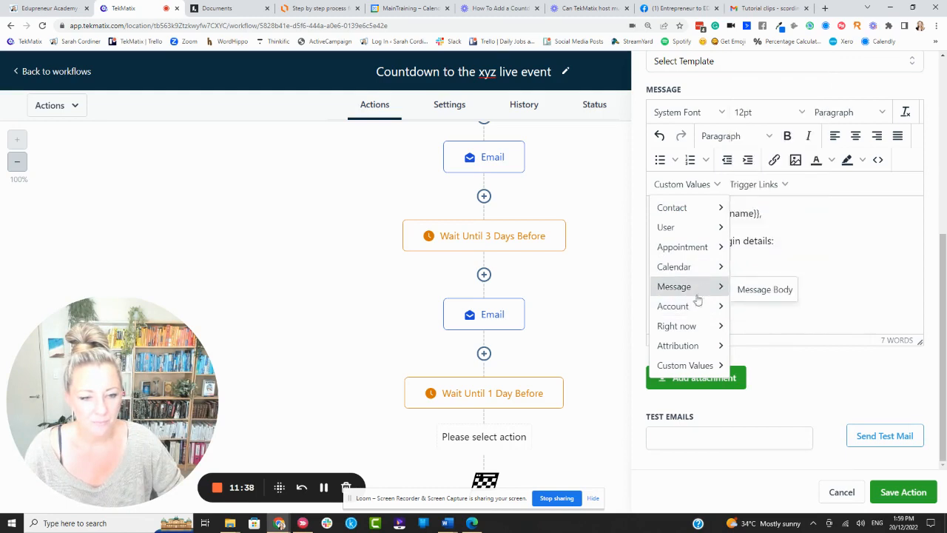
mouse_move(691, 348)
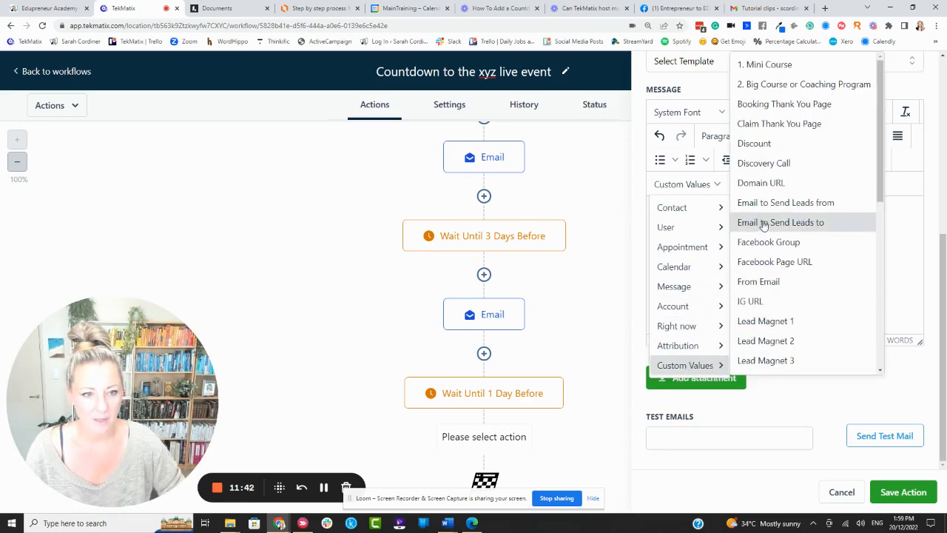
left_click(905, 216)
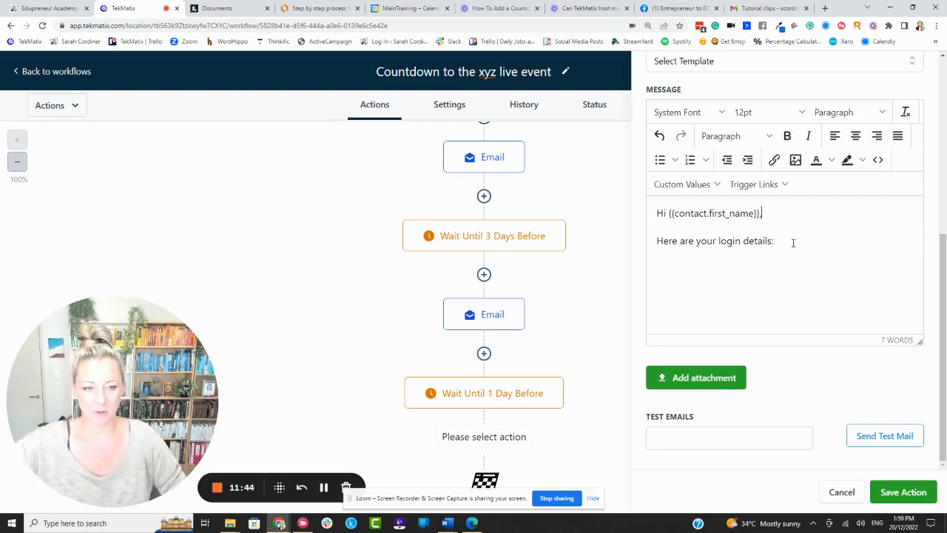
Delete the "Here are your login details:" line from the email message.
left_click_drag(799, 247, 628, 250)
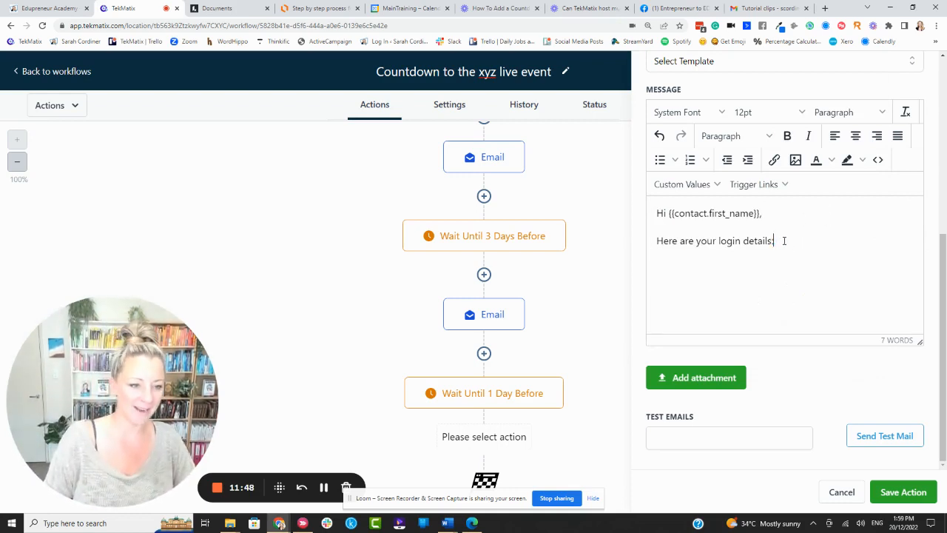
left_click_drag(783, 240, 634, 244)
key("BackSpace")
scroll(704, 251, "up", 3)
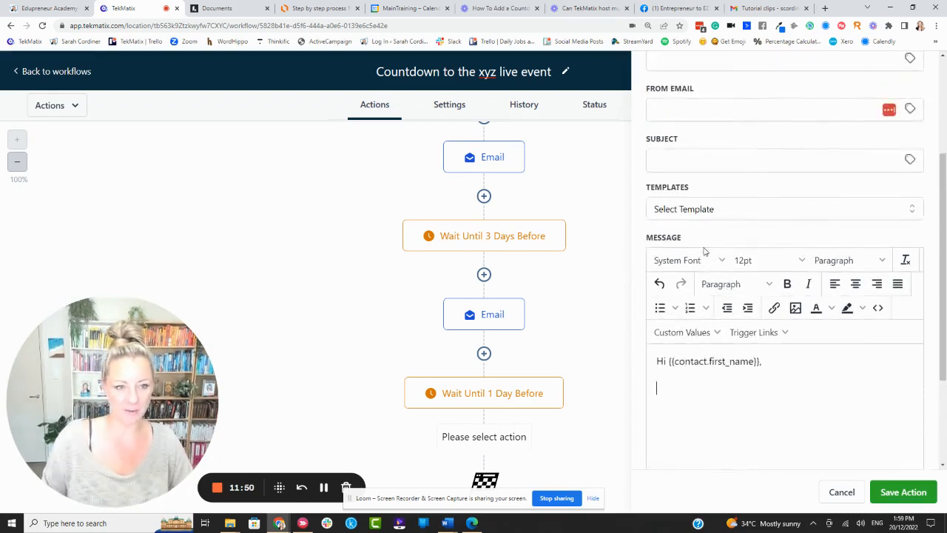
scroll(703, 250, "down", 3)
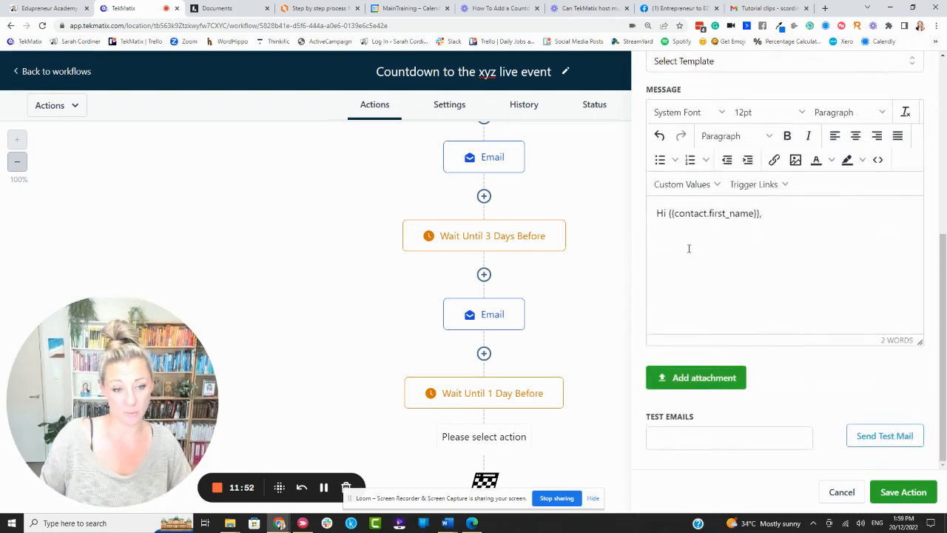
left_click(707, 188)
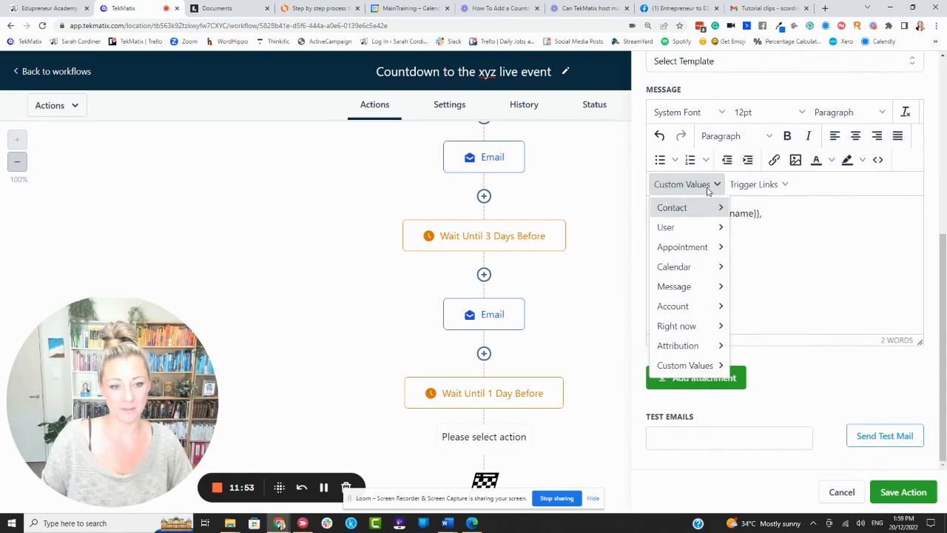
left_click(803, 249)
scroll(735, 188, "up", 5)
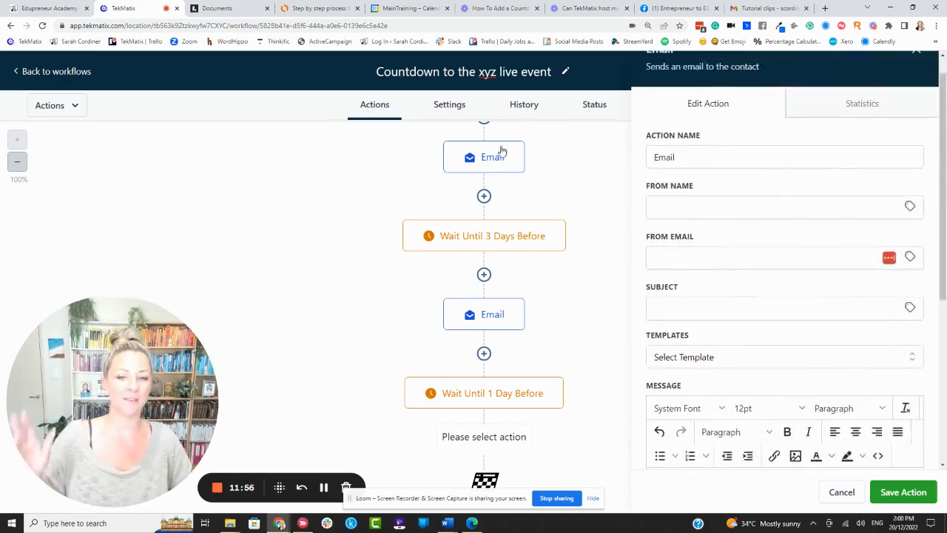
scroll(499, 155, "up", 3)
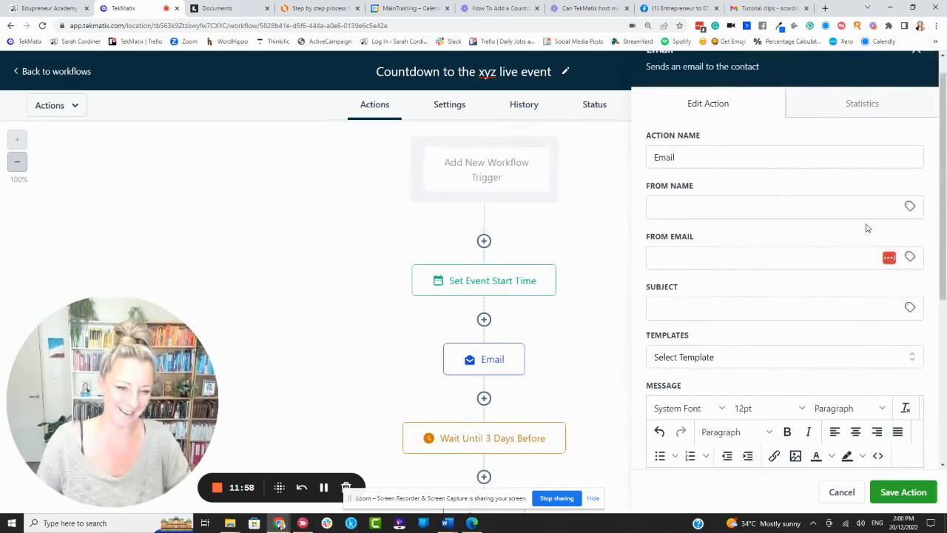
scroll(867, 229, "down", 4)
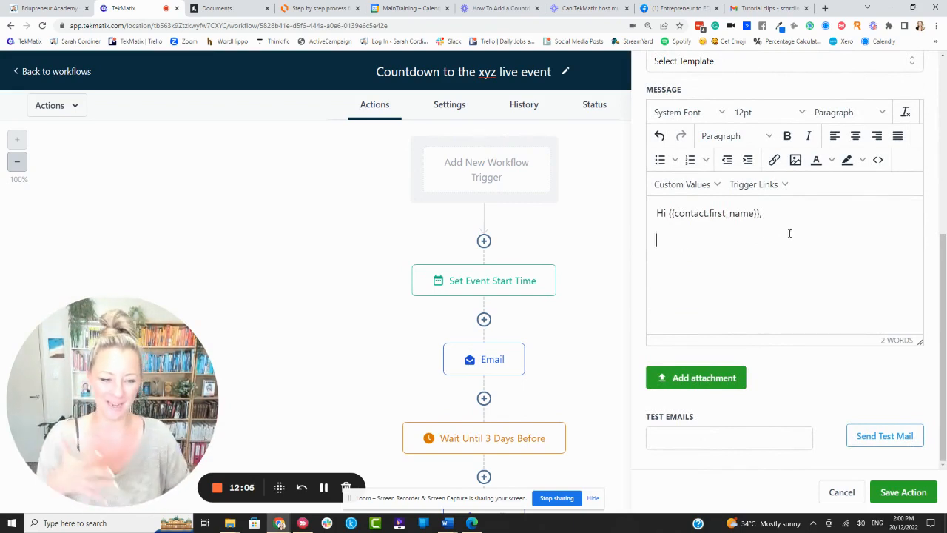
Fill the empty email subject with placeholder text and save the email action.
left_click(910, 492)
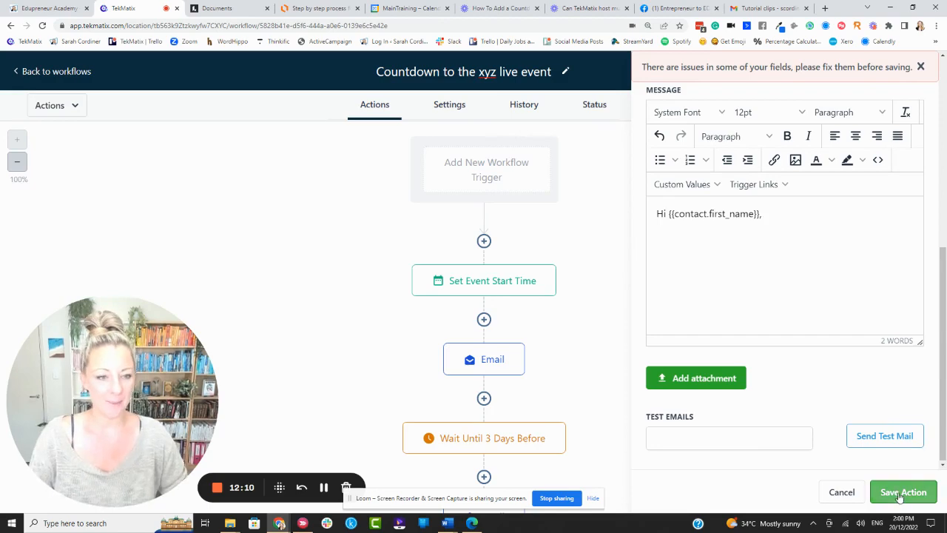
scroll(761, 211, "up", 5)
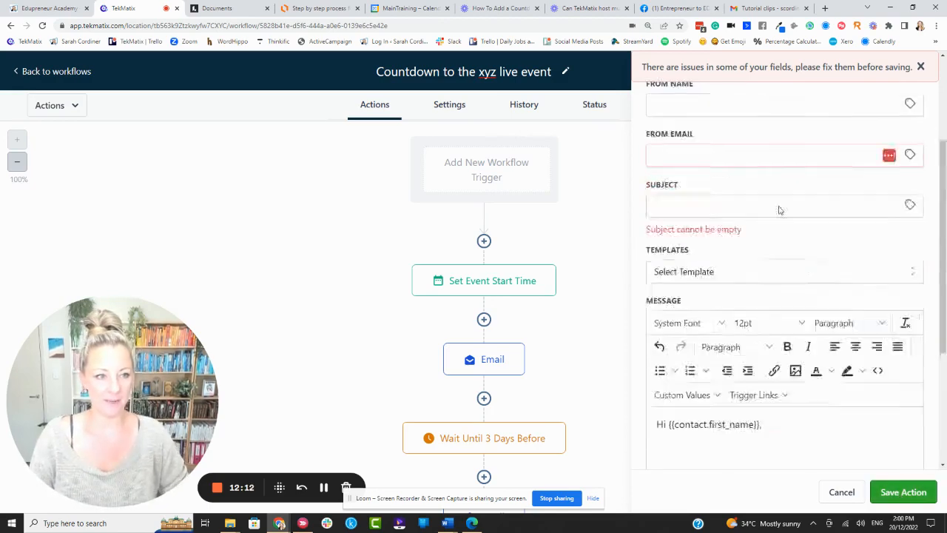
scroll(829, 179, "down", 1)
left_click(713, 245)
type("hgfh")
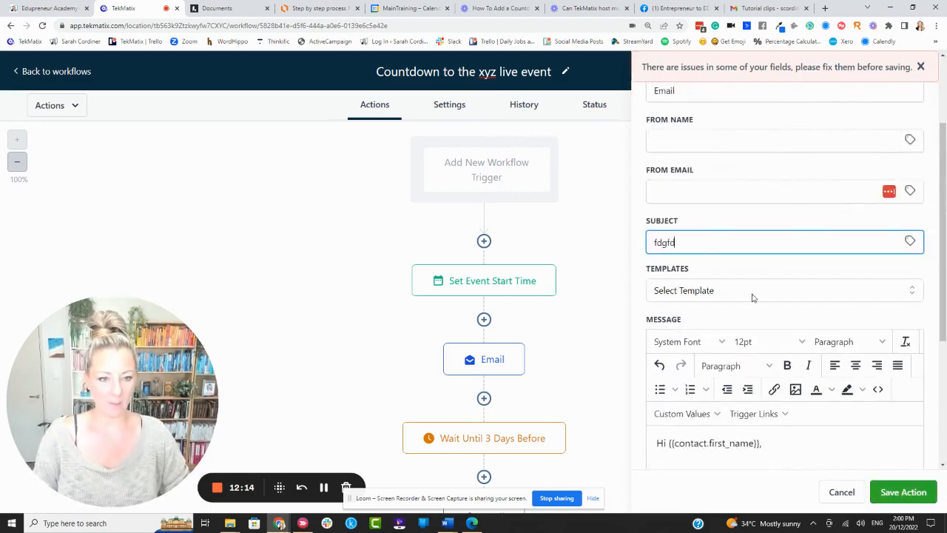
scroll(755, 297, "down", 3)
left_click(931, 487)
scroll(459, 326, "down", 4)
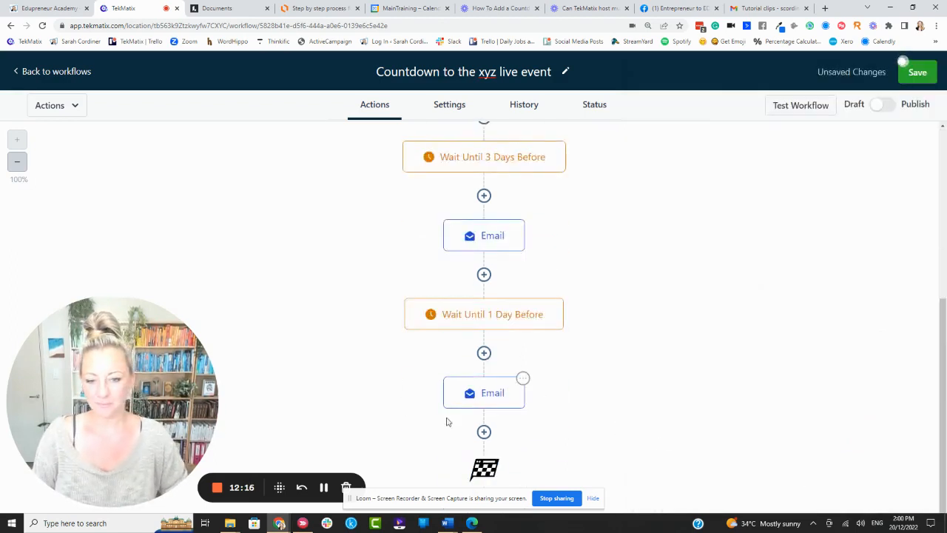
Add a Wait action after the last email, waiting for the Event / Appointment time.
left_click(484, 432)
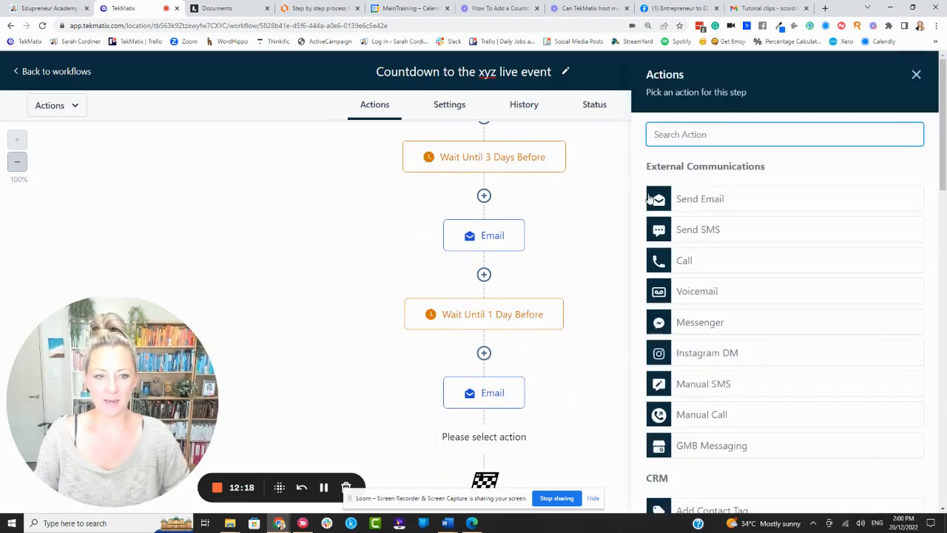
type("wait")
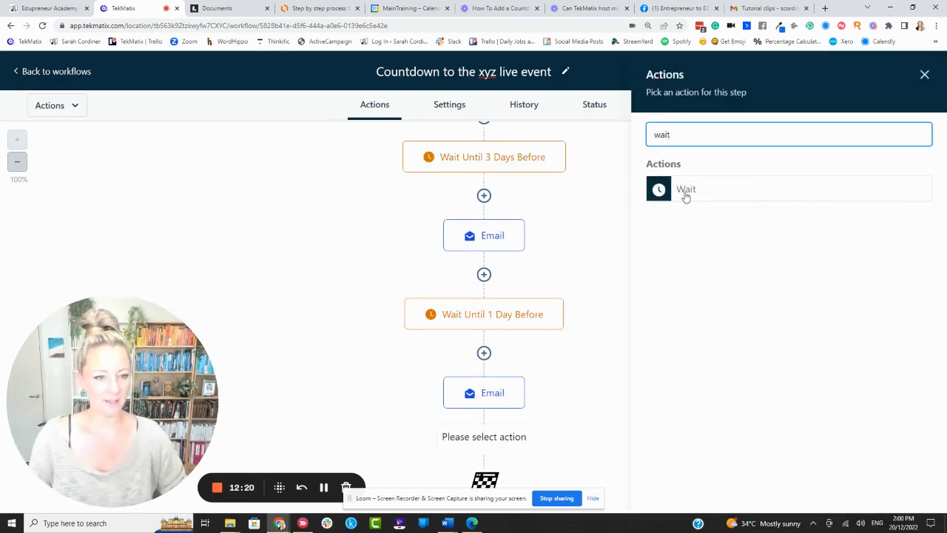
left_click(683, 195)
left_click(499, 218)
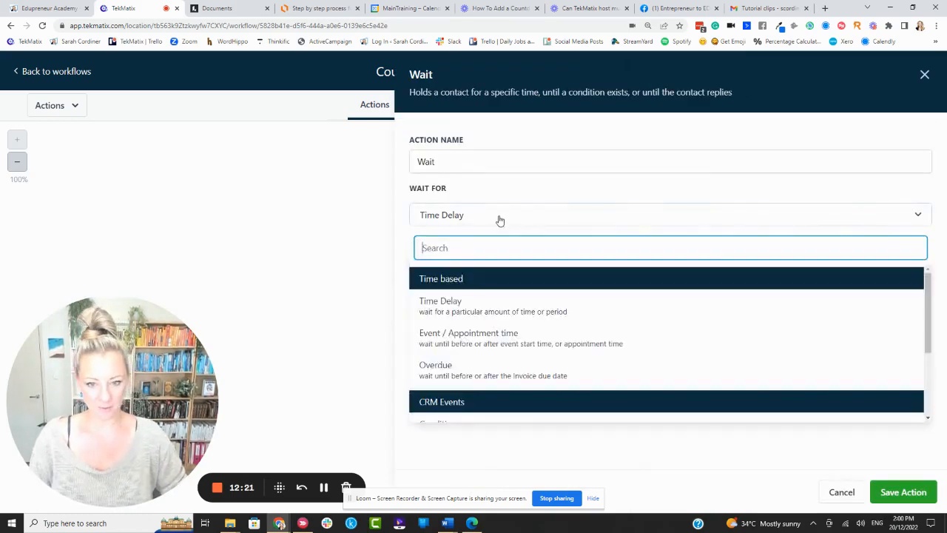
left_click(498, 333)
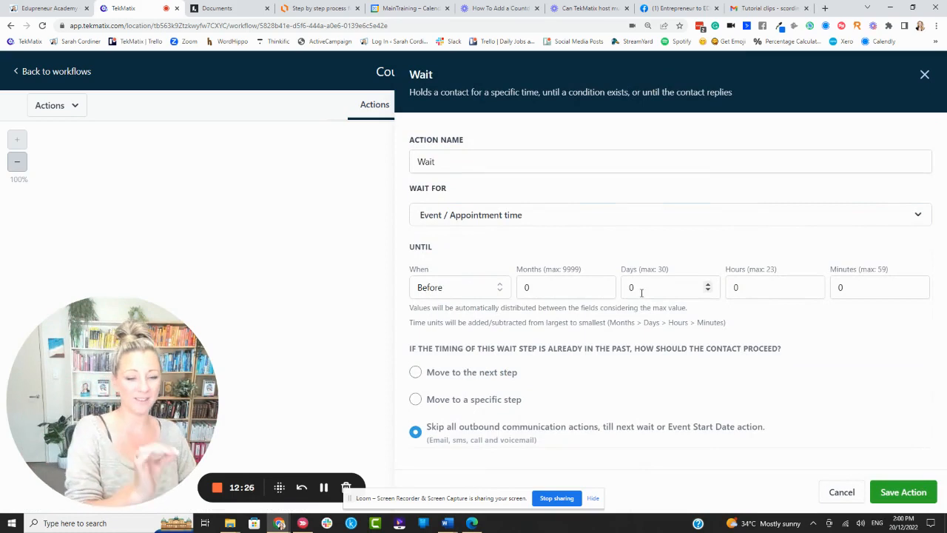
Set the wait to 1 hour before the event.
left_click(762, 289)
key("BackSpace")
type("1")
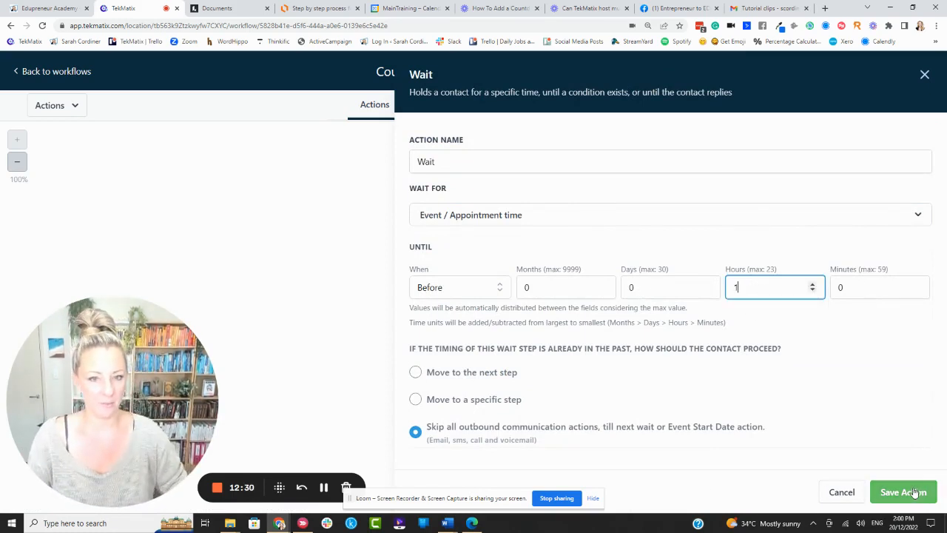
Name the wait action "Wait - 1 hour to go" and save it.
left_click(510, 162)
type("- 1")
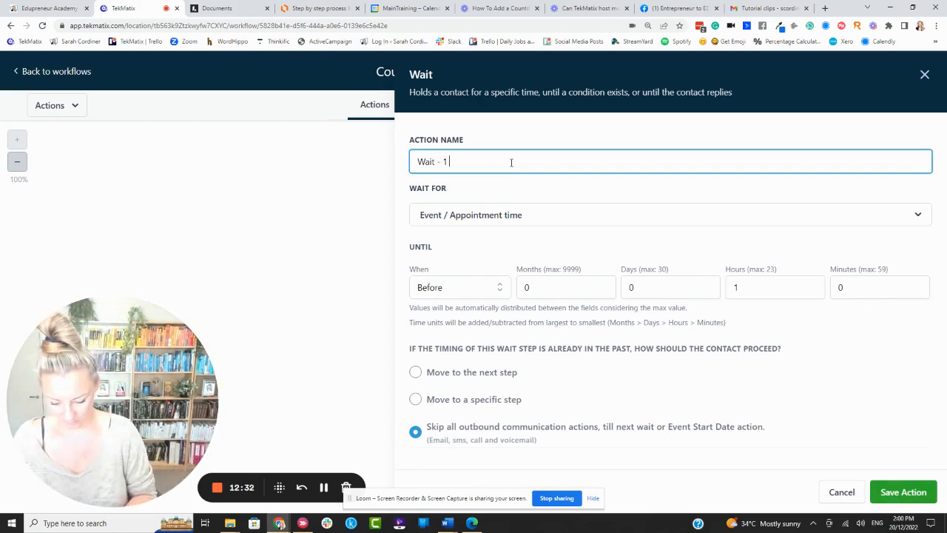
type(" hour to go")
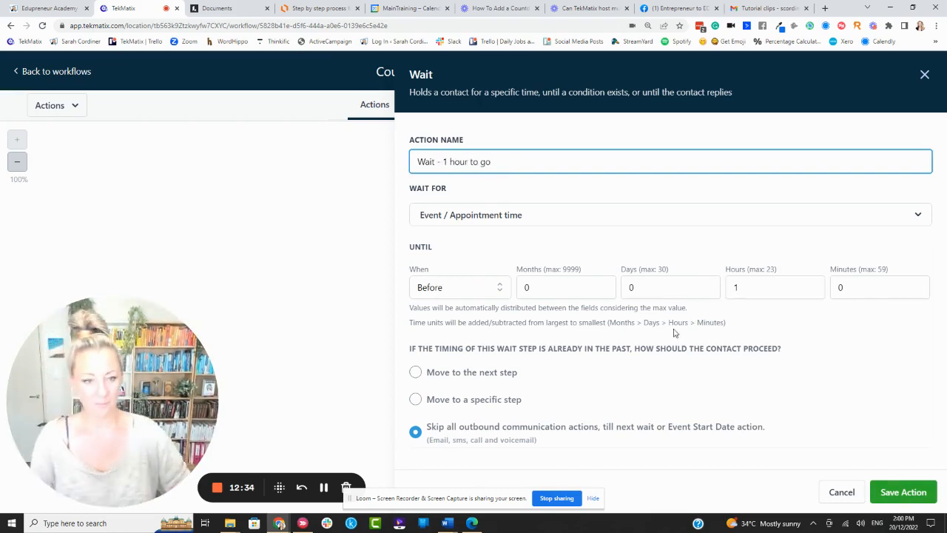
left_click(903, 492)
scroll(512, 338, "down", 1)
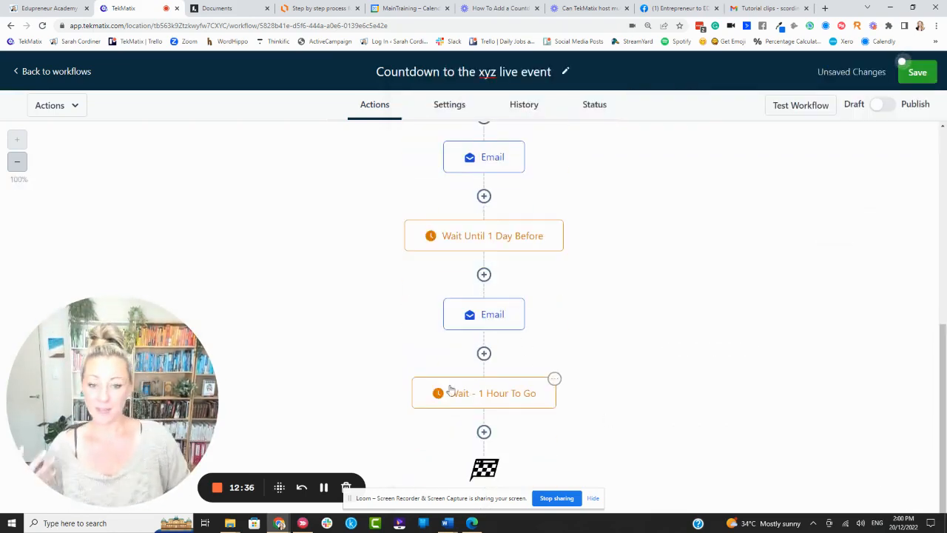
Add a Send SMS action after the 1 hour wait and place the cursor in its message.
left_click(484, 432)
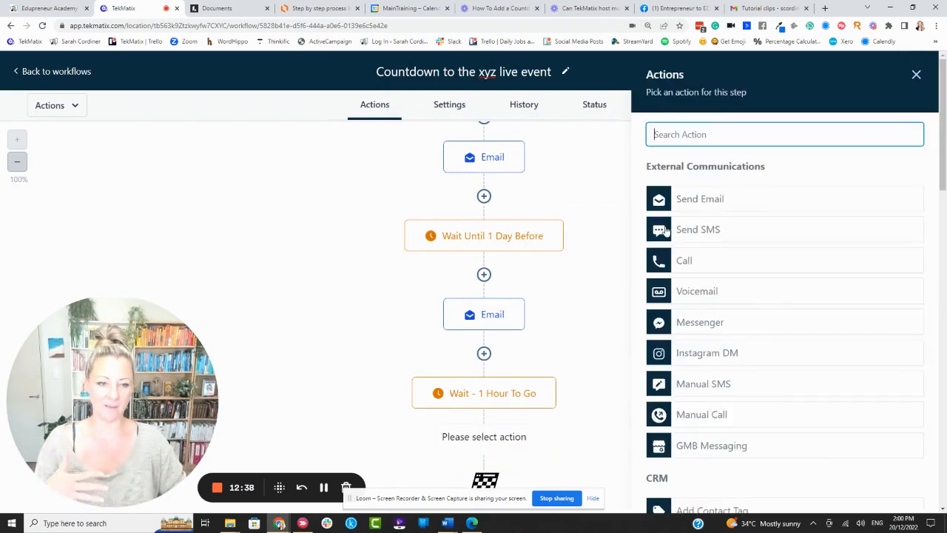
left_click(713, 232)
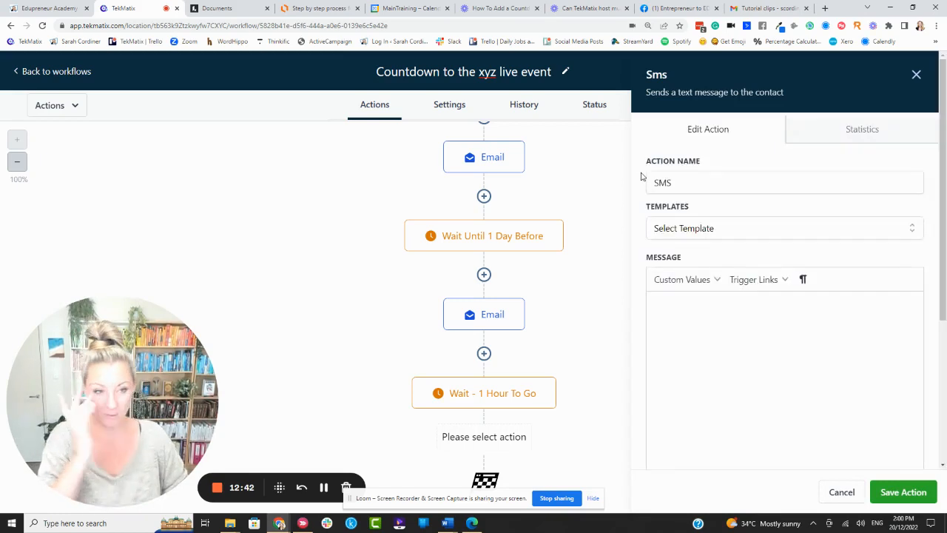
left_click(692, 302)
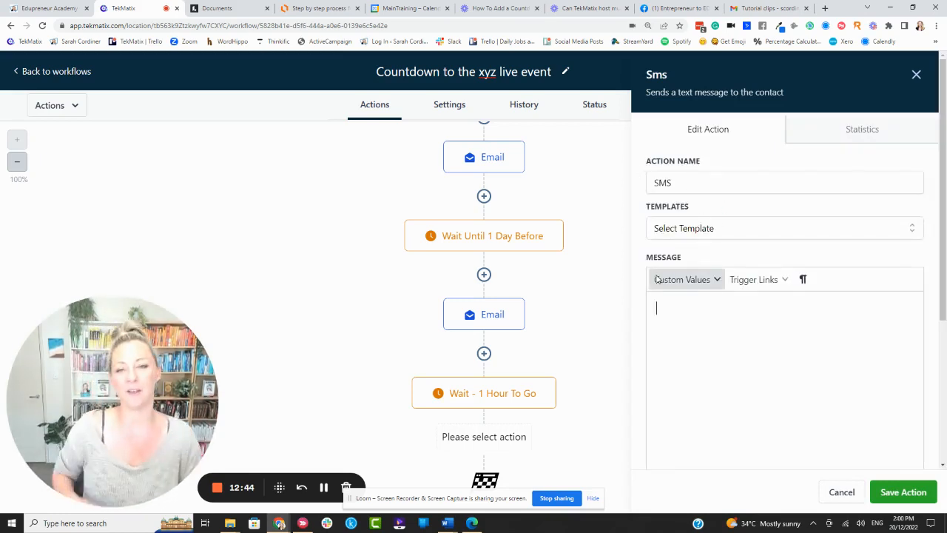
Begin the SMS message with "HI" and insert the contact's first name custom value.
type("Hi")
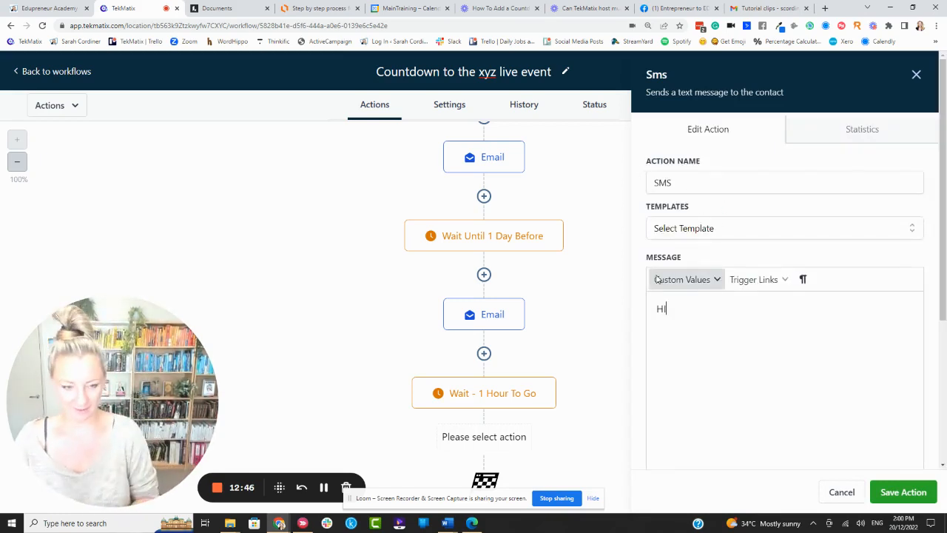
left_click(686, 279)
mouse_move(687, 302)
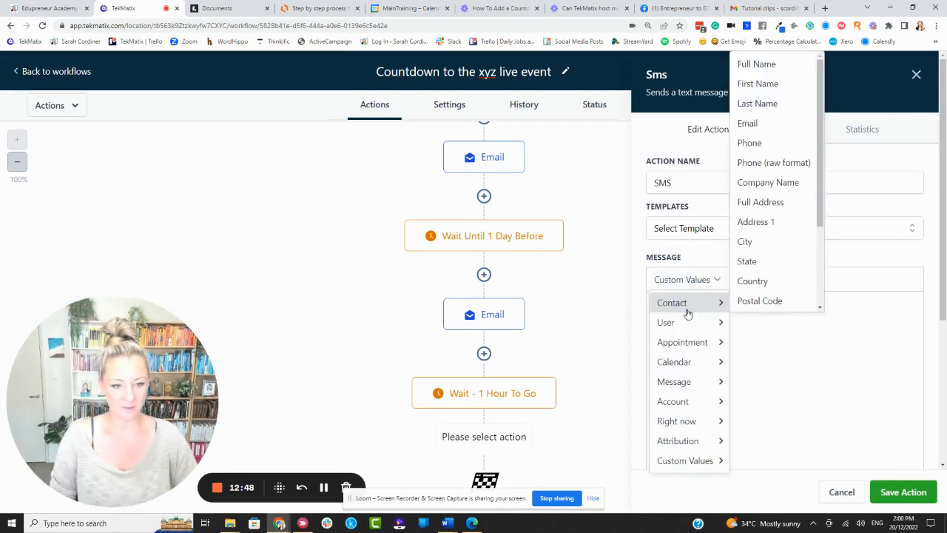
left_click(786, 86)
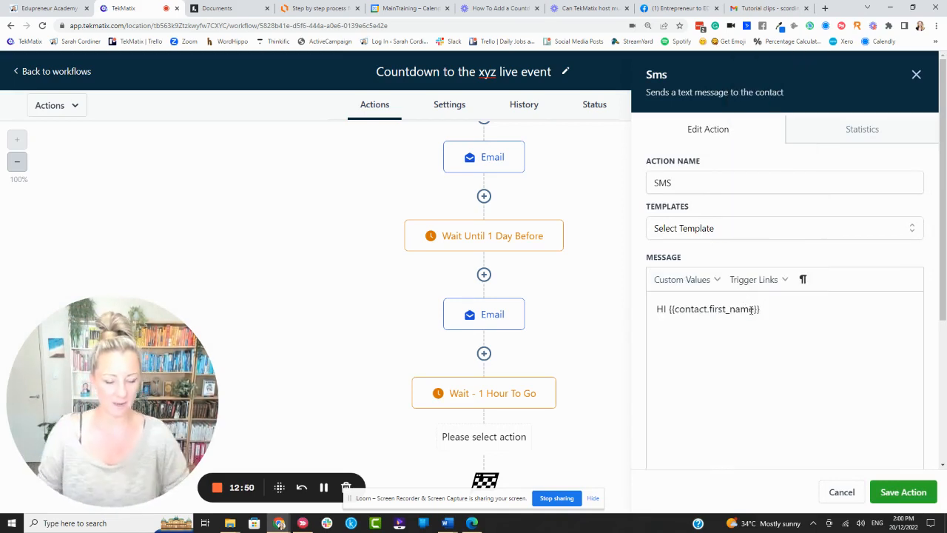
Complete the SMS text with ", reminder that your live event starts in 1 hour from now. Here's the zoom link:" and save the action.
type(", rem")
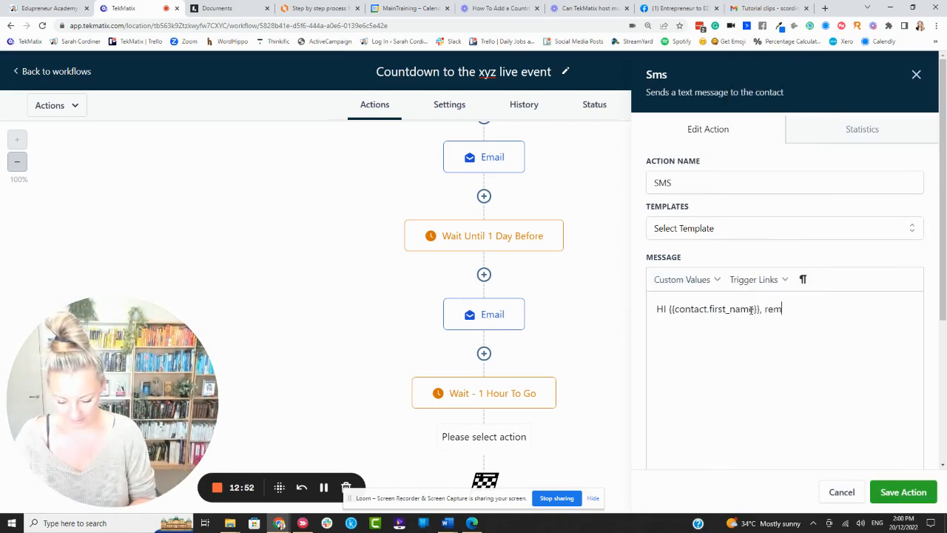
type("inder that your live")
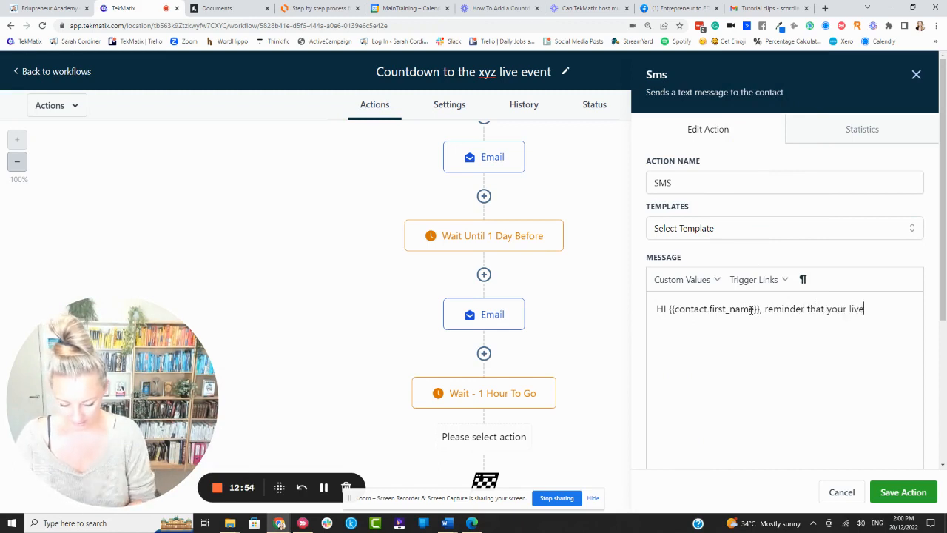
type(" event starts noew")
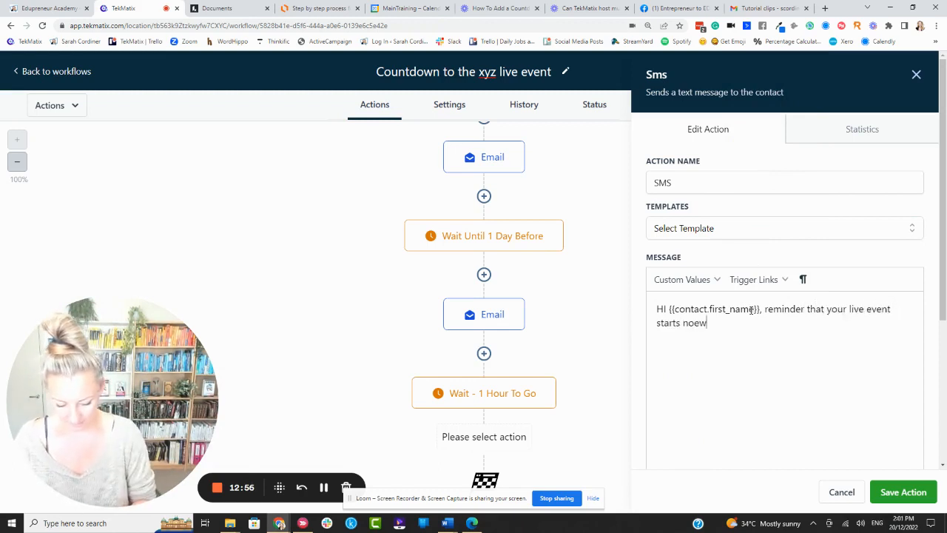
key("BackSpace")
key("BackSpace")
key("BackSpace")
key("BackSpace")
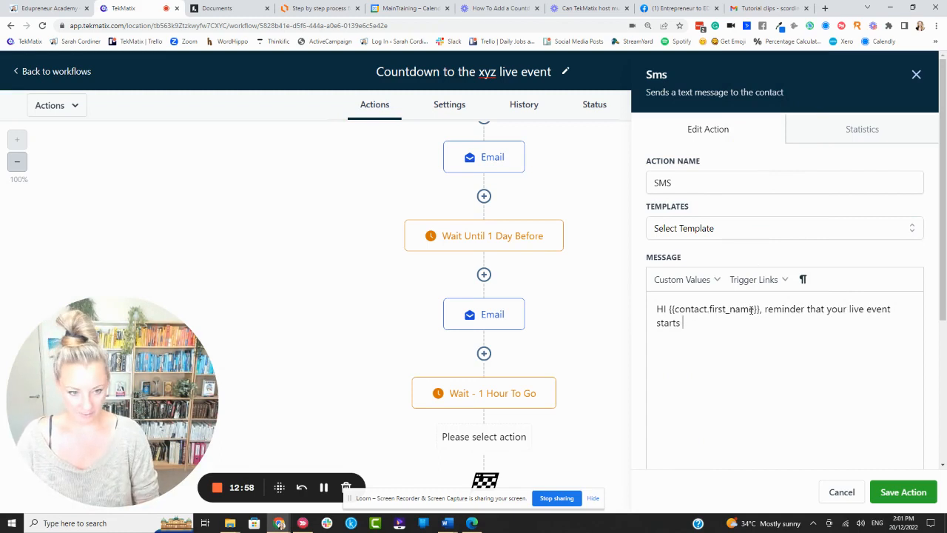
type("in 1 hour")
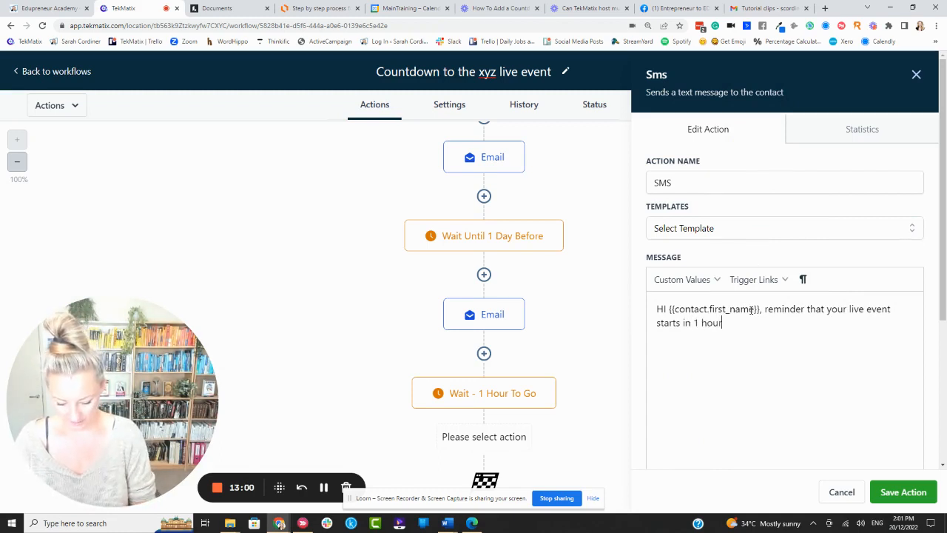
type(" from now. Her")
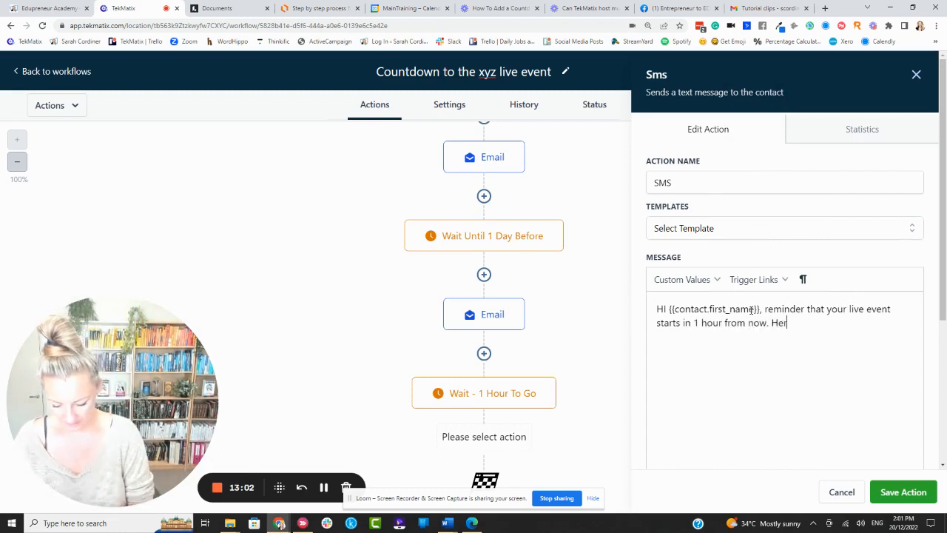
type("e's the zoom link:")
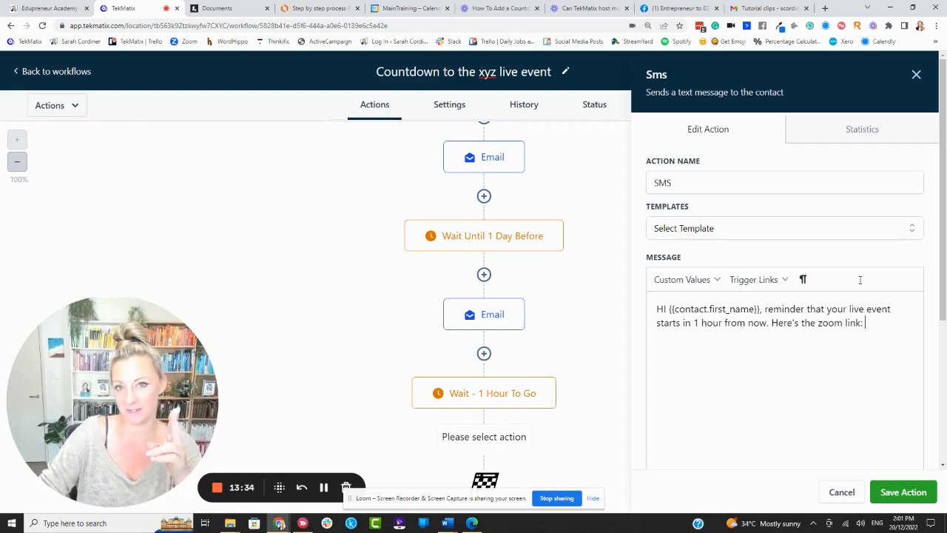
left_click(901, 492)
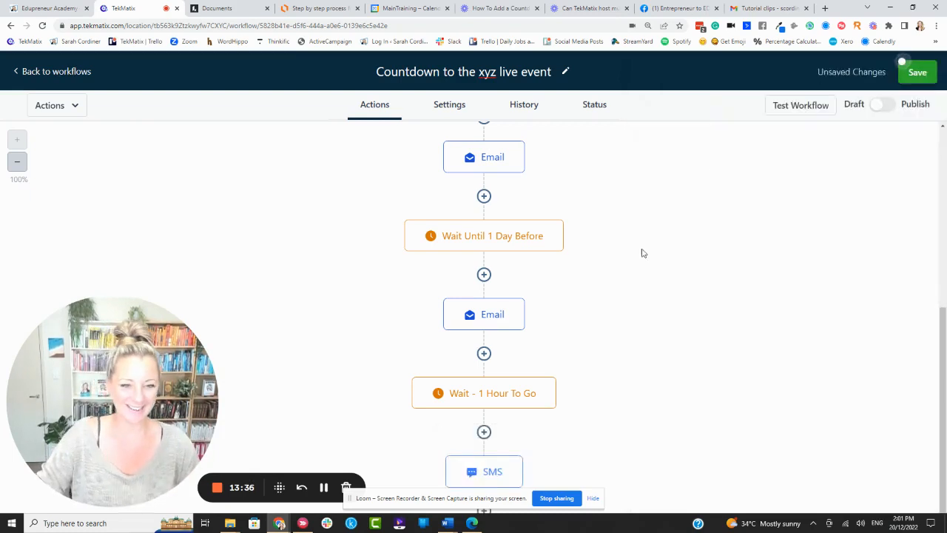
Review the whole workflow sequence from the event start time down to the final SMS.
scroll(533, 265, "down", 1)
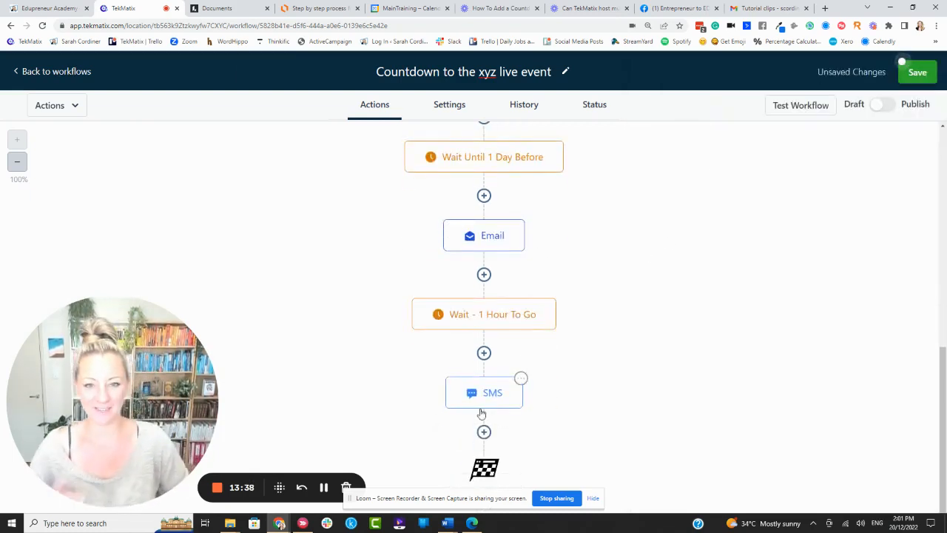
scroll(554, 338, "up", 6)
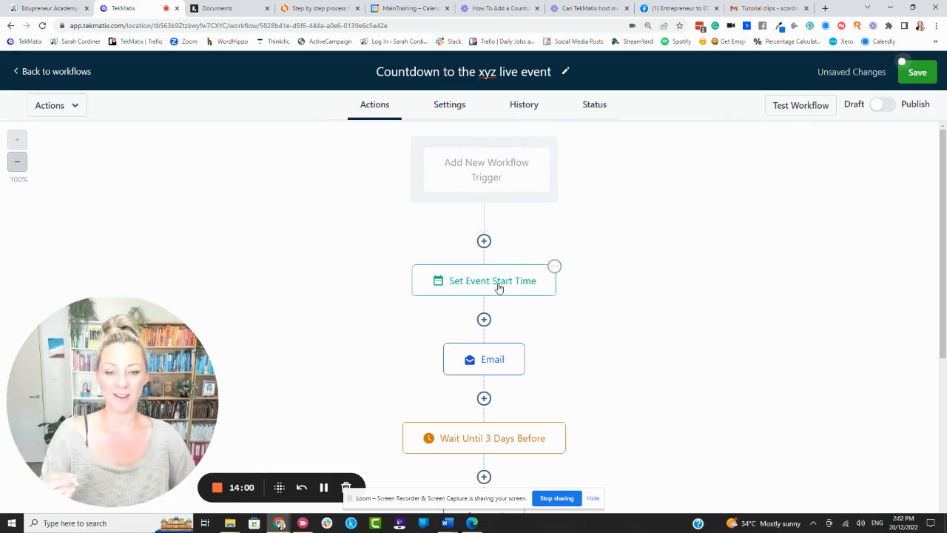
scroll(488, 185, "down", 2)
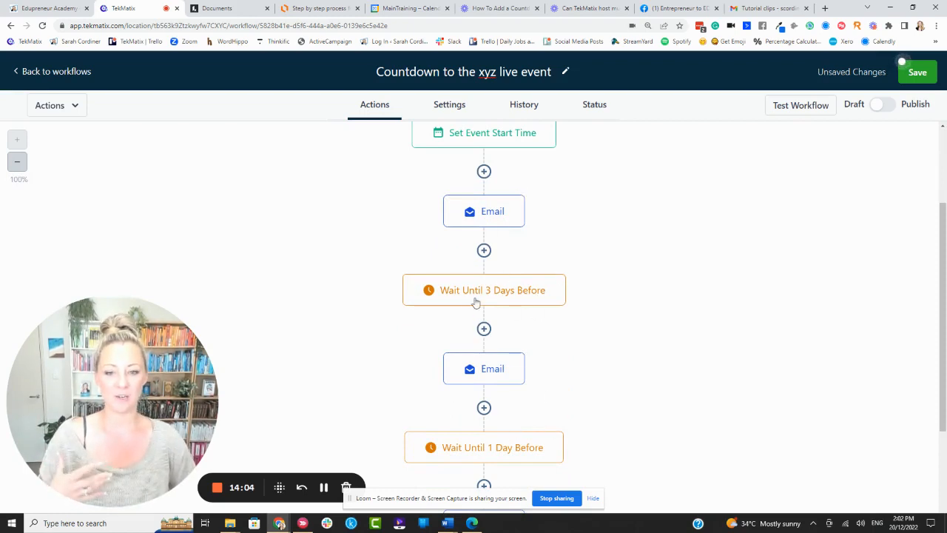
scroll(536, 400, "down", 2)
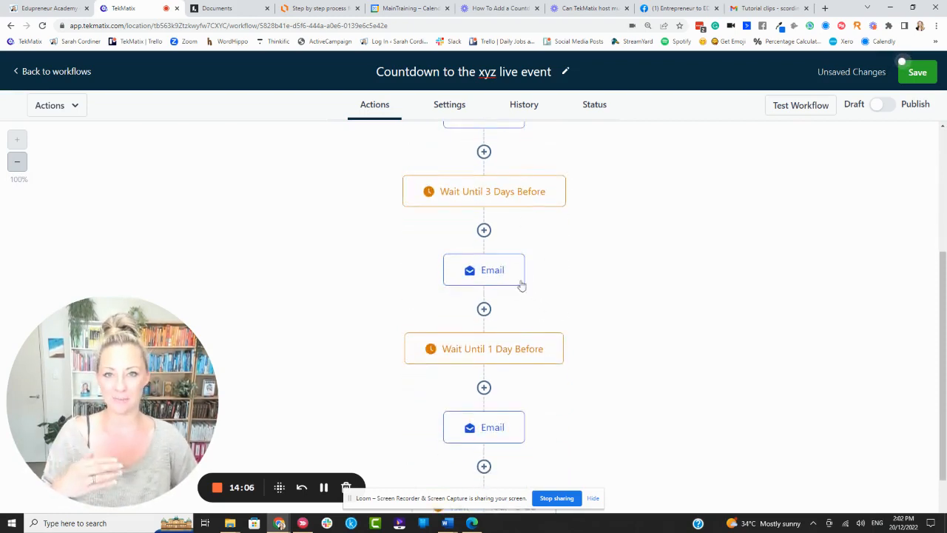
scroll(516, 429, "down", 2)
scroll(518, 355, "down", 1)
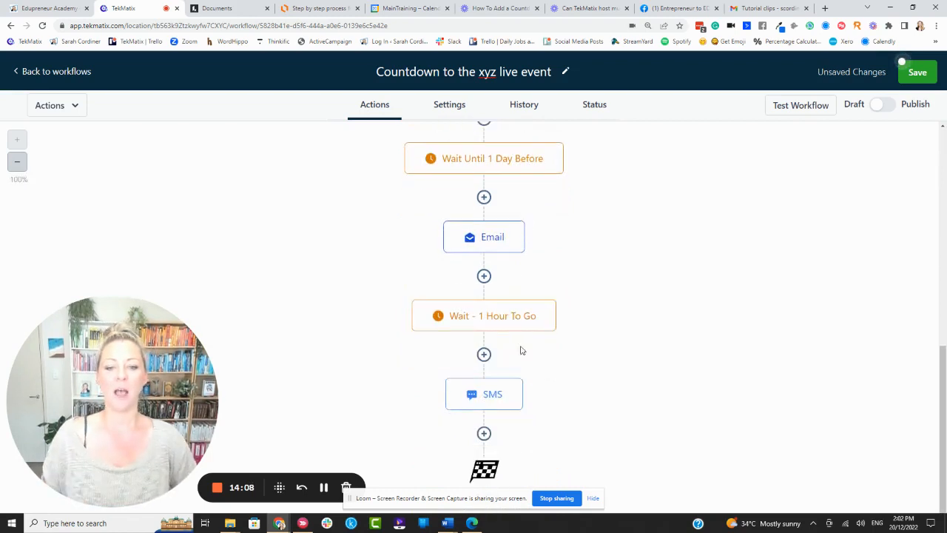
scroll(687, 311, "up", 5)
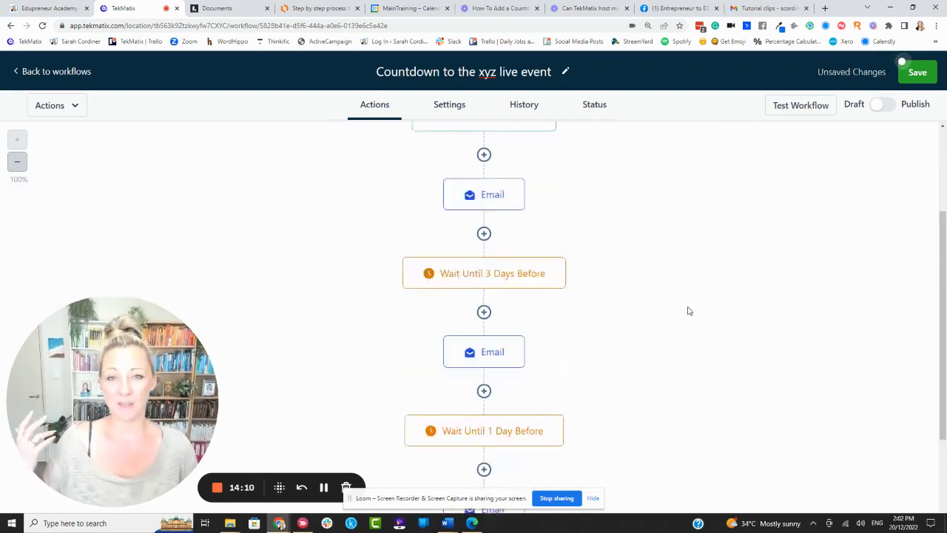